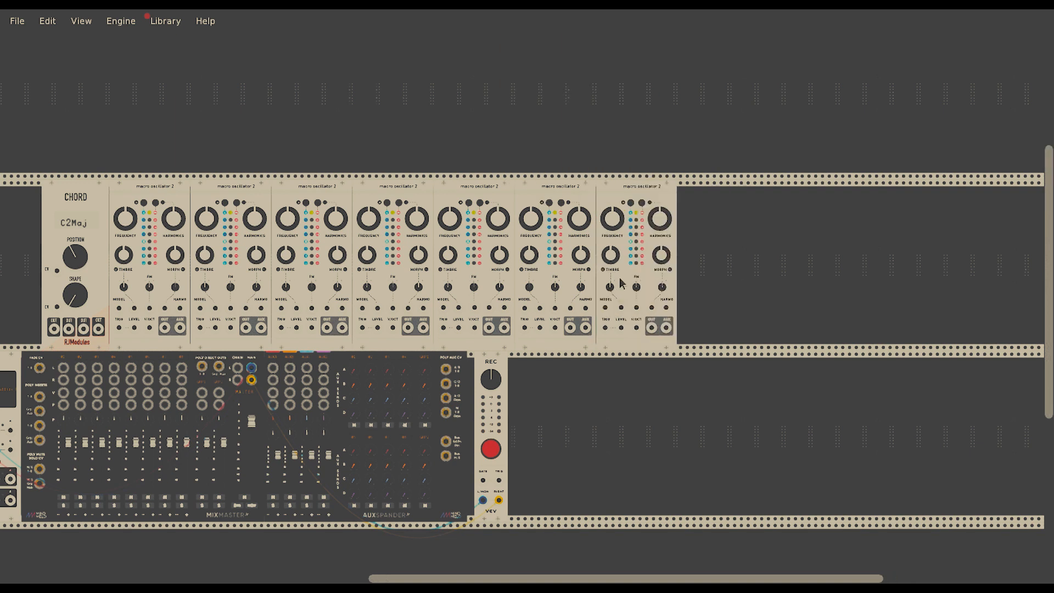
- Duplicate the last macro oscillator and patch the Chord module's four outputs to the V/OCT inputs of oscillators 1 to 4 and 5 to 8
key(ctrl+d)
drag(53, 329, 149, 328)
drag(231, 328, 68, 329)
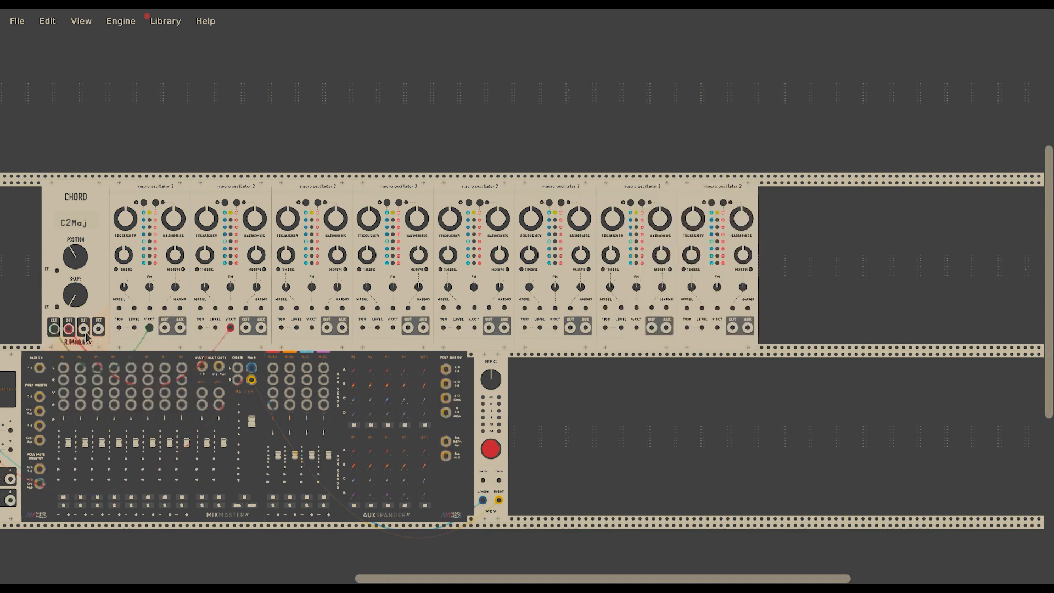
drag(312, 328, 83, 329)
drag(395, 331, 99, 329)
drag(474, 328, 54, 329)
drag(555, 328, 68, 329)
drag(636, 328, 83, 329)
drag(717, 327, 98, 329)
- Patch the OUT jacks of the eight macro oscillators into the left inputs of MixMaster tracks 1 to 8 and mute the master
drag(62, 371, 164, 328)
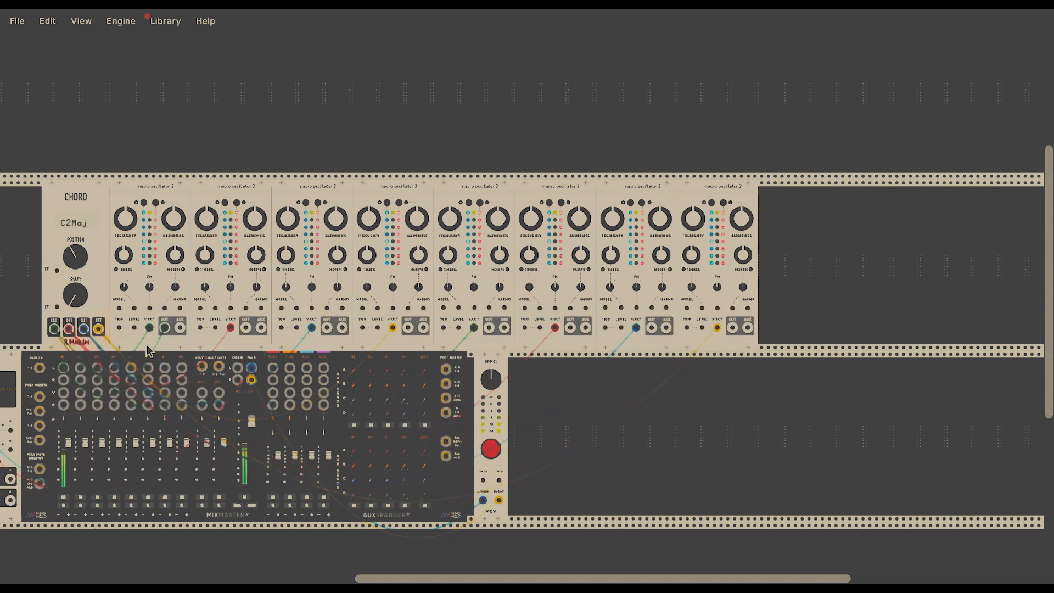
mouse_move(252, 427)
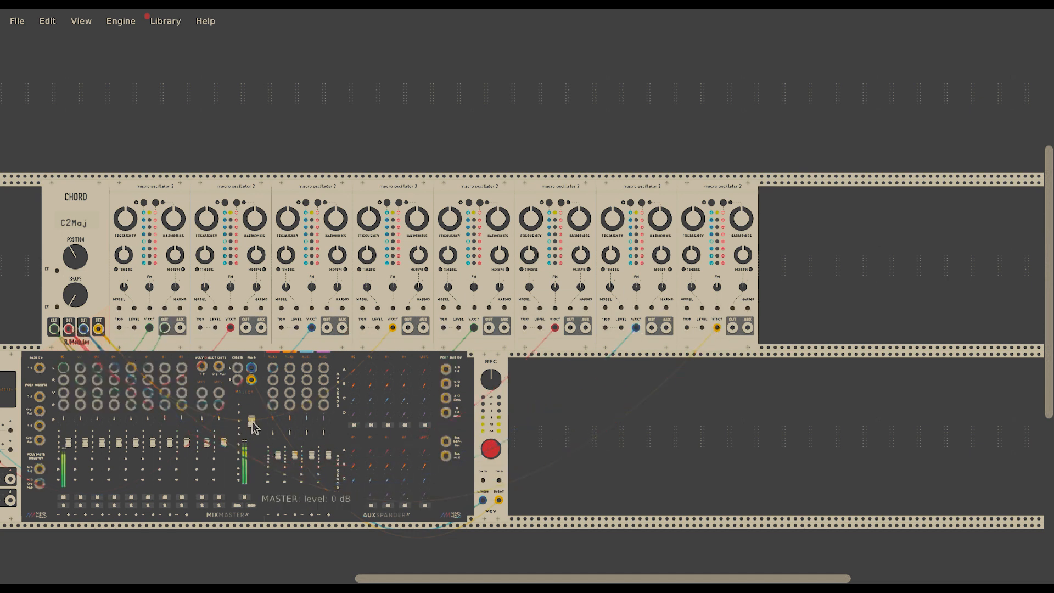
click(244, 497)
drag(79, 369, 246, 329)
scroll(98, 368, left, 2)
drag(97, 368, 397, 329)
drag(183, 368, 478, 329)
drag(201, 368, 558, 328)
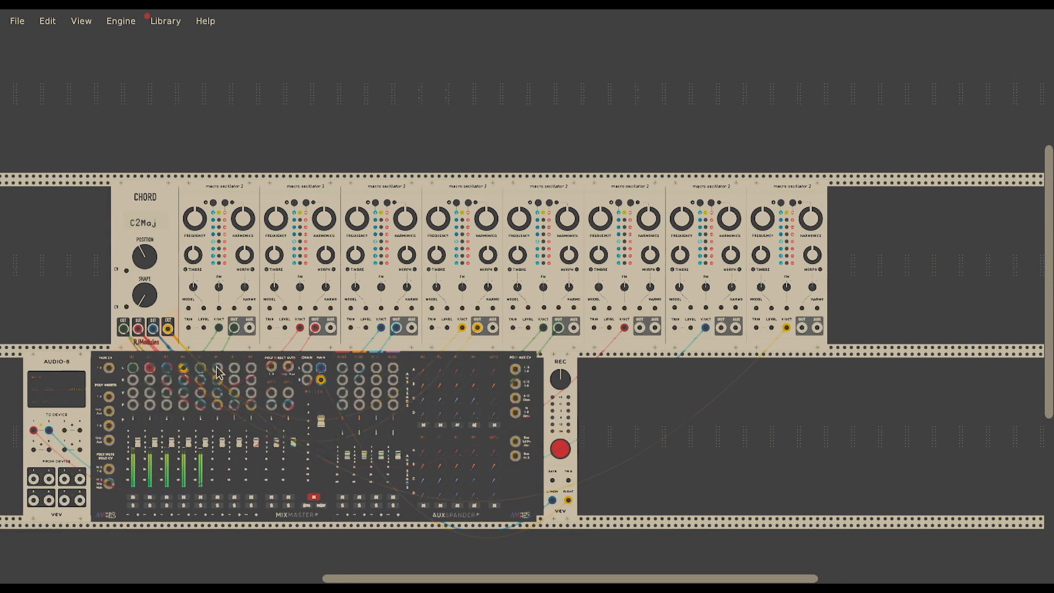
drag(217, 368, 640, 328)
drag(723, 328, 802, 329)
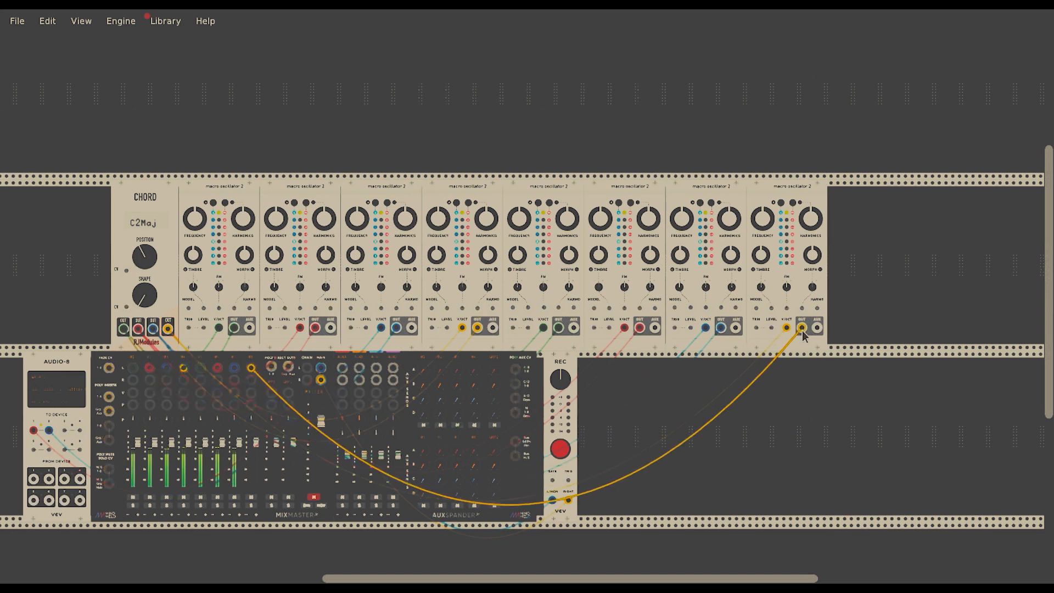
- Set individual fader levels for the eight mixer tracks and mute tracks 2 to 8
drag(137, 442, 302, 451)
scroll(142, 463, up, 2)
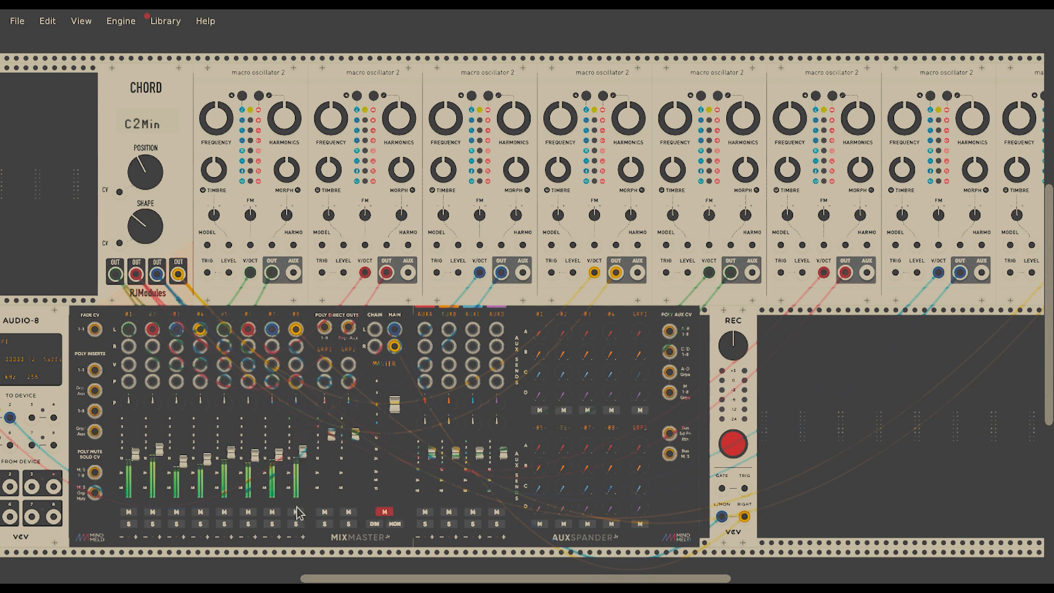
click(296, 512)
click(271, 512)
click(248, 511)
click(224, 511)
click(200, 511)
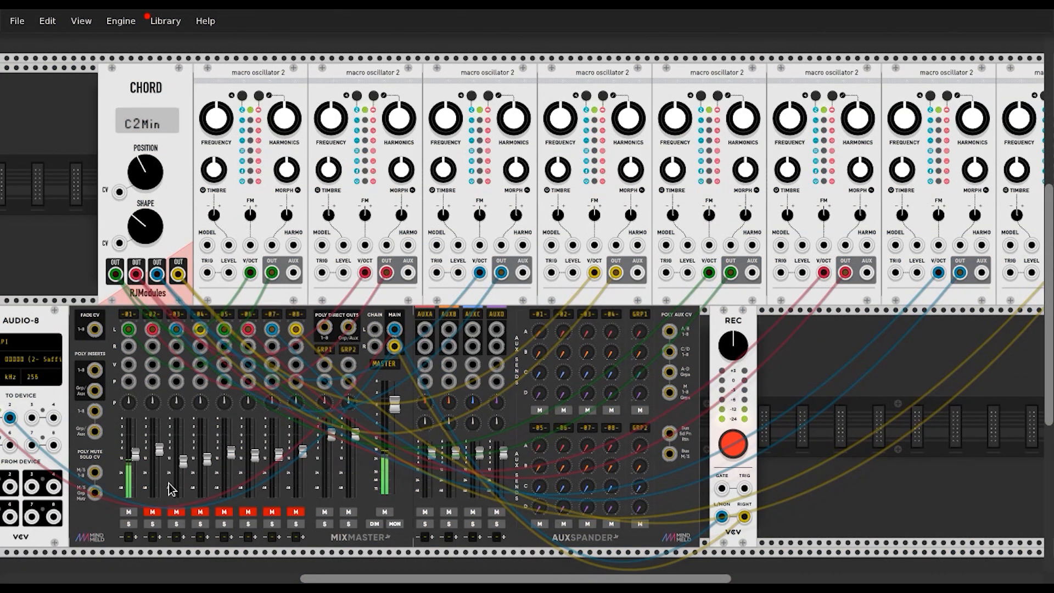
- Unmute mixer track 2 and raise the first oscillator's Morph
click(152, 512)
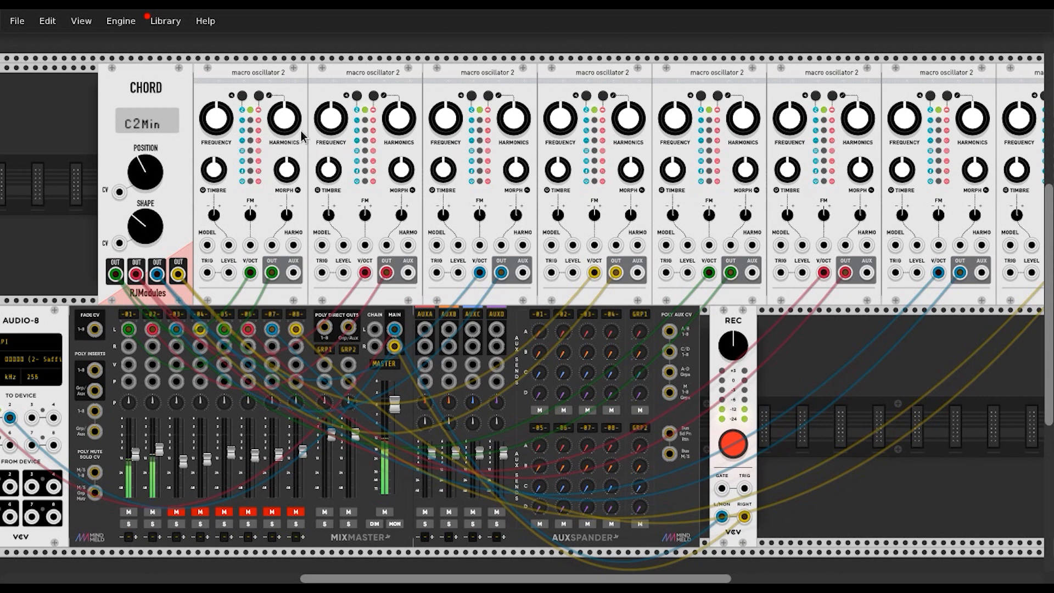
drag(296, 164, 297, 161)
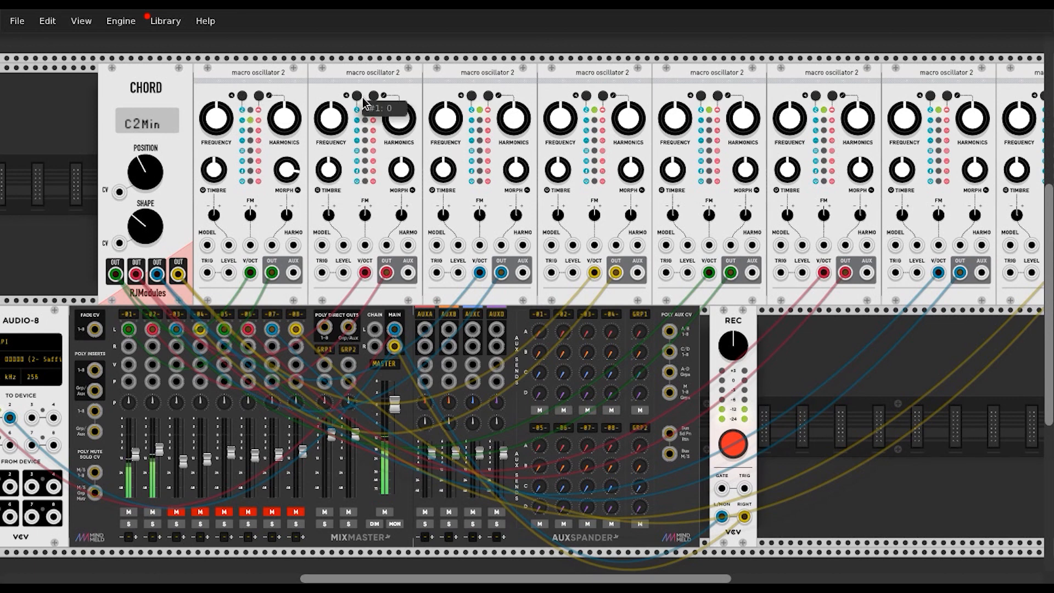
- Unmute mixer track 3, change the third oscillator's model, lower its Timbre and Morph, and raise the track's fader
click(177, 512)
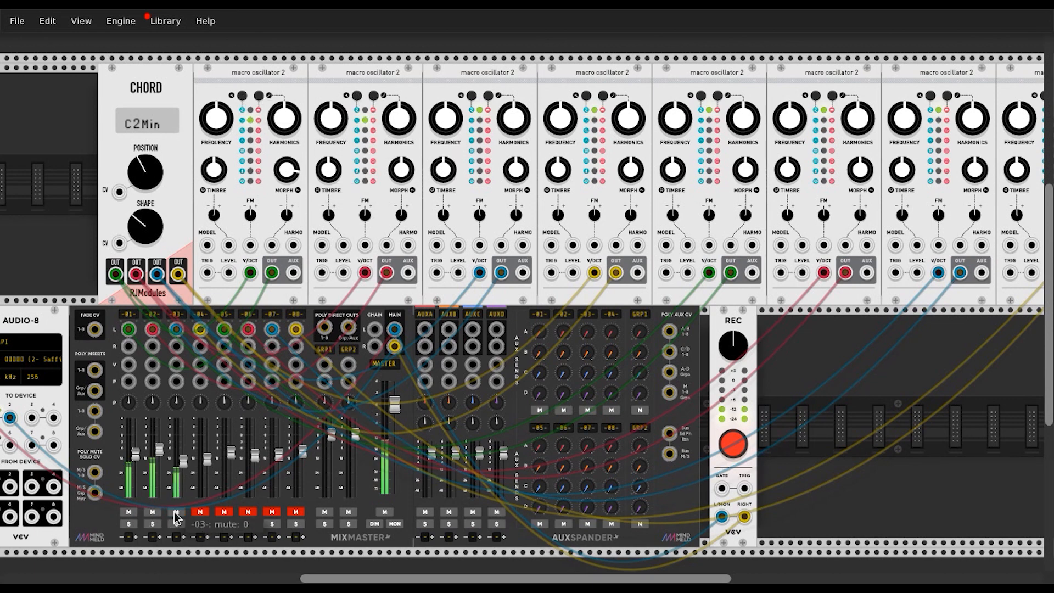
click(471, 96)
mouse_move(517, 169)
mouse_down()
mouse_move(516, 160)
mouse_move(516, 180)
mouse_up()
drag(451, 175, 452, 195)
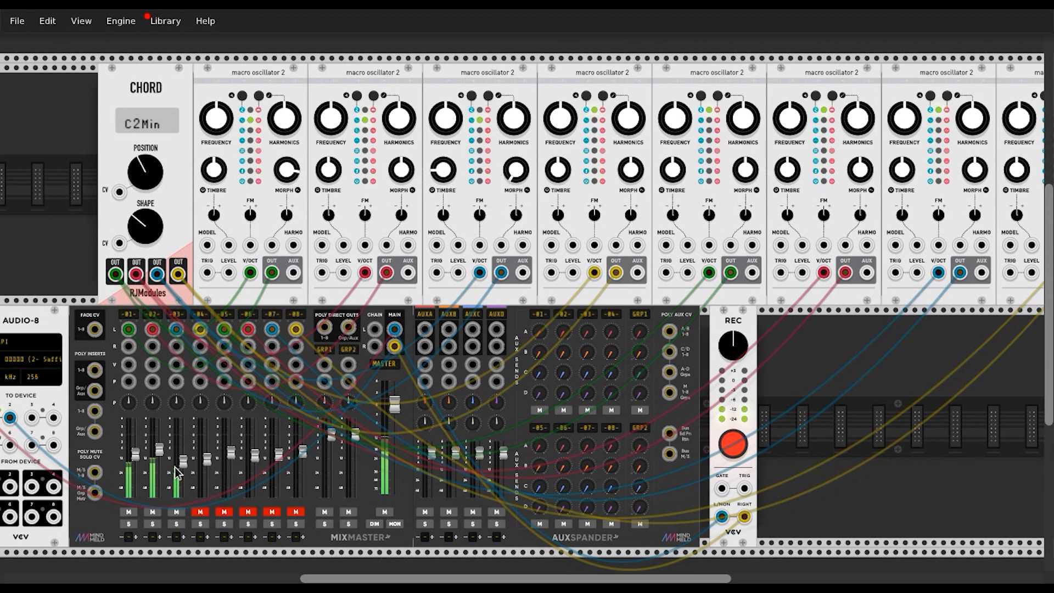
drag(184, 461, 207, 462)
- Unmute mixer track 4, lower the fourth oscillator's Timbre and Morph, and choose another synthesis model for it
click(201, 512)
drag(558, 169, 558, 187)
drag(631, 170, 631, 187)
click(587, 96)
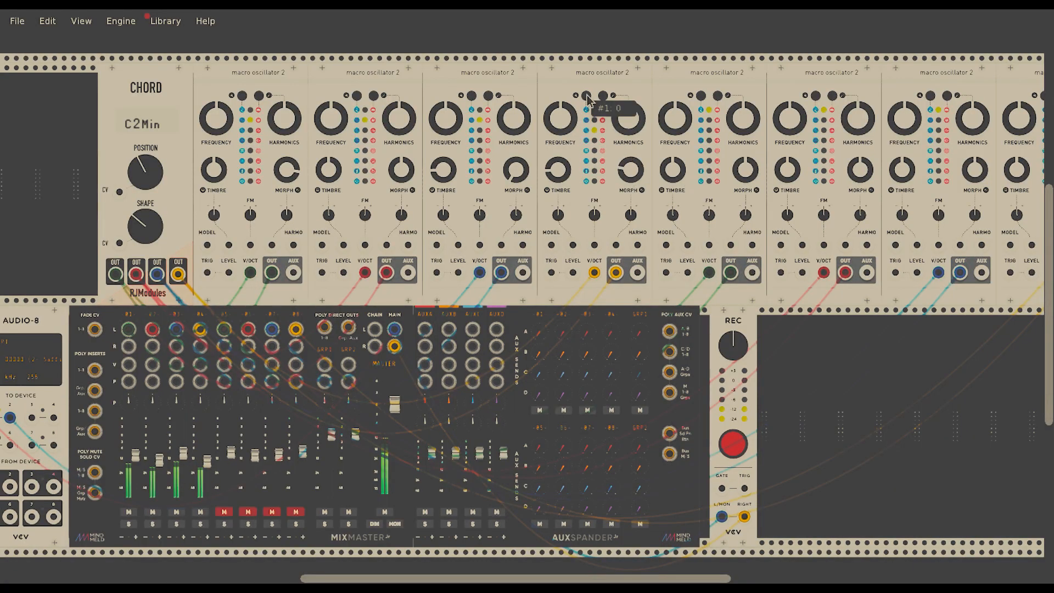
click(586, 96)
- Raise and unmute mixer track 5 and step the fifth oscillator to another synthesis model
drag(207, 461, 232, 449)
click(224, 512)
triple_click(701, 96)
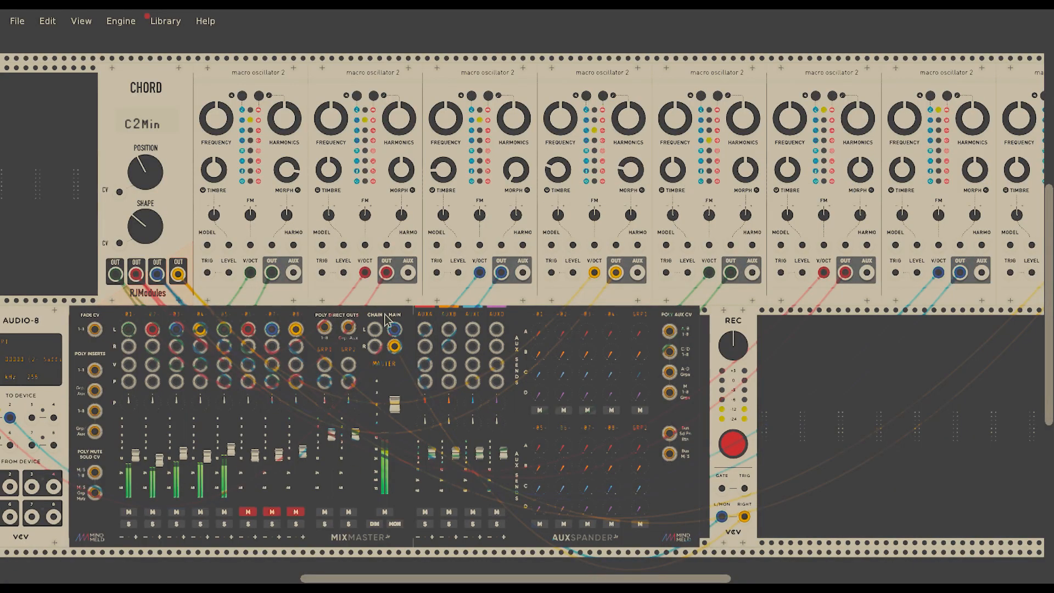
- Unmute mixer tracks 6, 7 and 8 and lower the seventh oscillator's Timbre and Morph
click(248, 512)
scroll(387, 320, right, 5)
click(138, 512)
drag(768, 171, 768, 182)
drag(841, 171, 841, 187)
drag(145, 454, 169, 454)
click(162, 512)
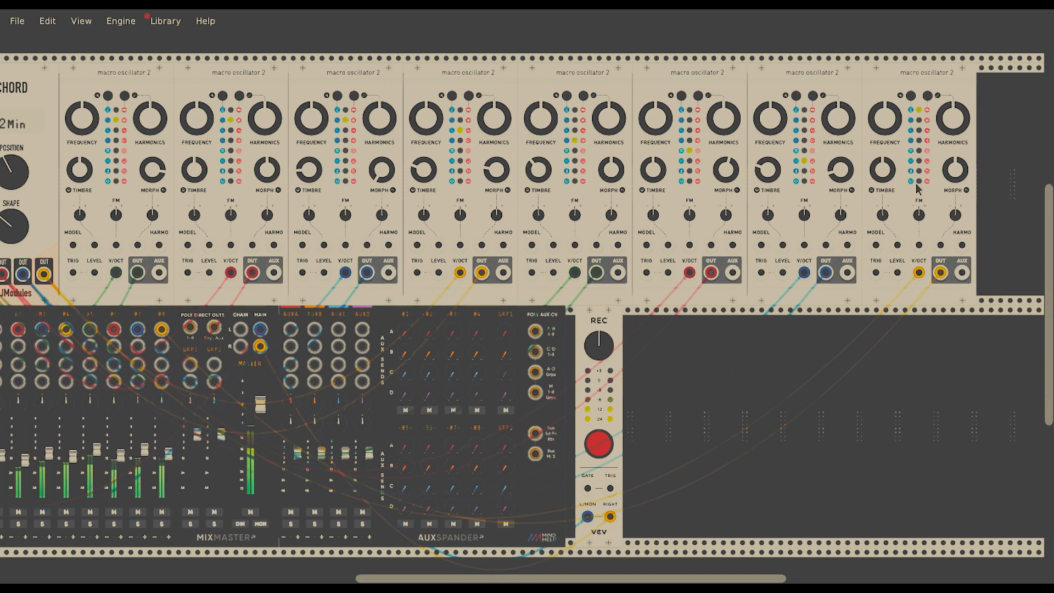
- Readjust the fourth oscillator's Timbre, Morph and mixer level, and change the first oscillator's model and Timbre
scroll(683, 480, left, 5)
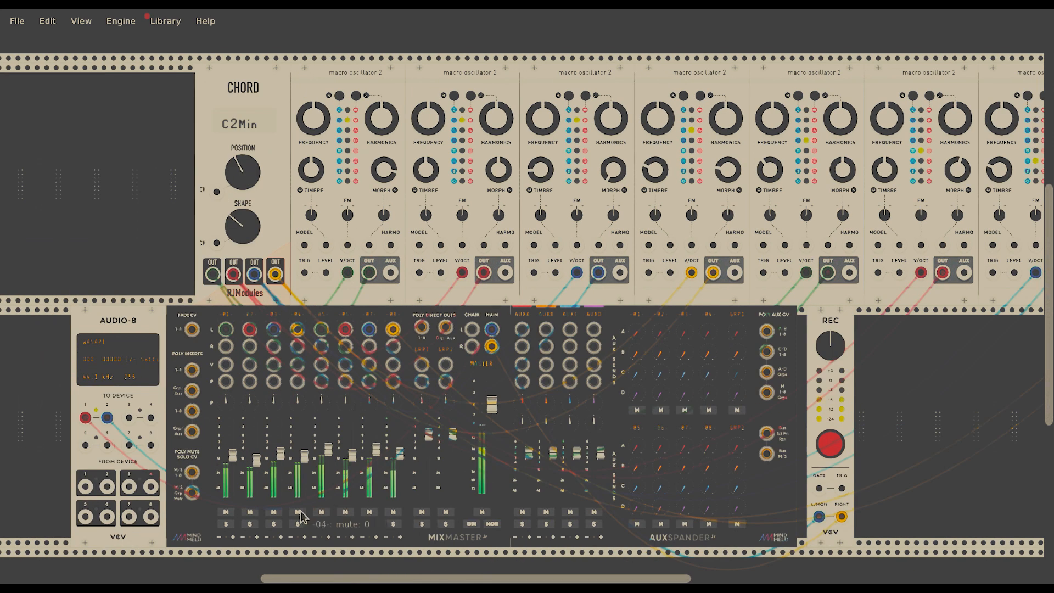
drag(658, 170, 658, 200)
drag(728, 170, 728, 151)
drag(305, 457, 304, 452)
click(357, 95)
drag(311, 170, 312, 220)
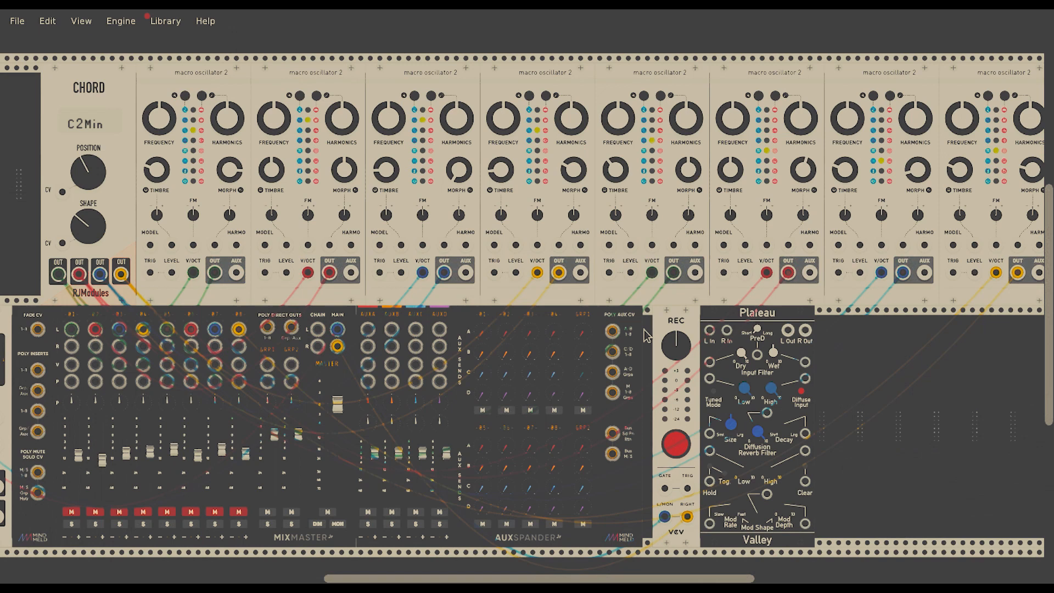
- Duplicate the Plateau reverb and patch the two Plateaus in stereo between the AUXA and AUXB sends and returns
key(ctrl+d)
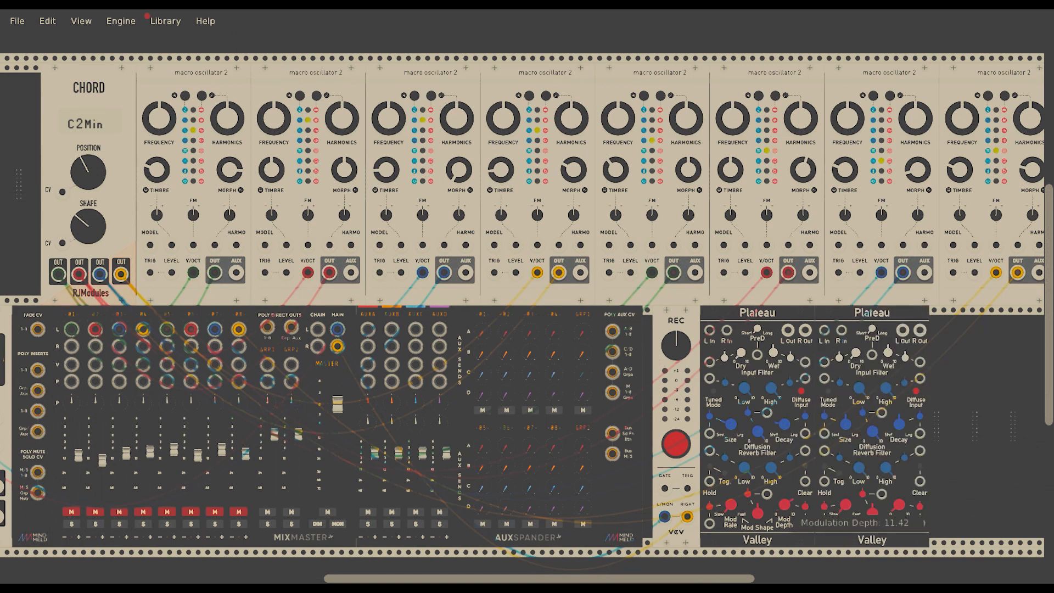
drag(710, 330, 367, 330)
drag(367, 347, 727, 330)
drag(788, 330, 368, 364)
drag(805, 330, 368, 381)
drag(392, 329, 825, 330)
drag(392, 347, 842, 330)
drag(902, 330, 392, 381)
- Add a stoermelder ROTOR Model A with 8 output channels and patch its output to the AuxSpander's A/B 1-8 CV input
scroll(723, 516, down, 4)
drag(716, 578, 728, 579)
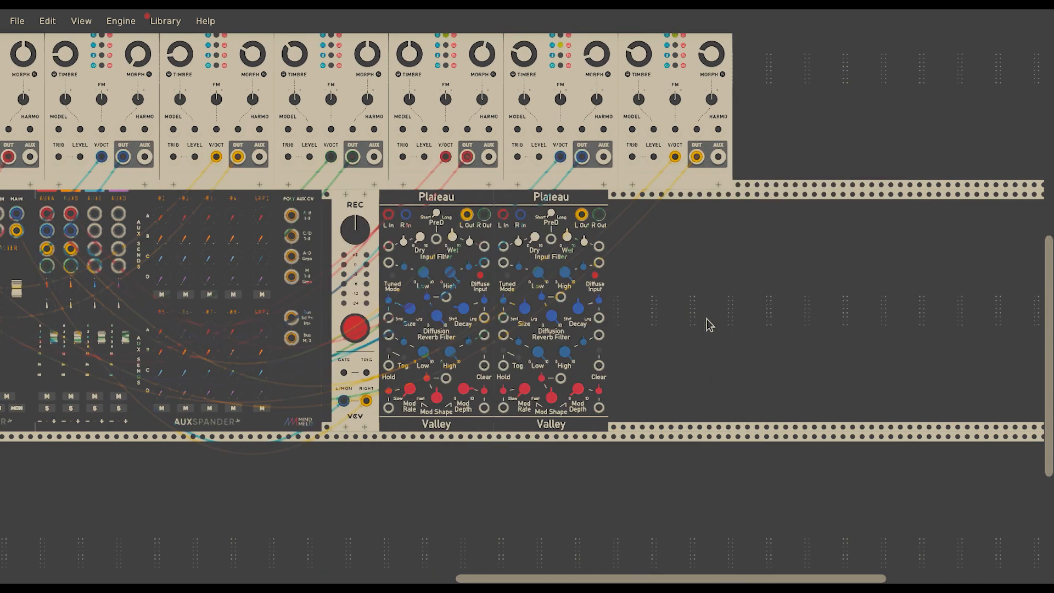
right_click(706, 323)
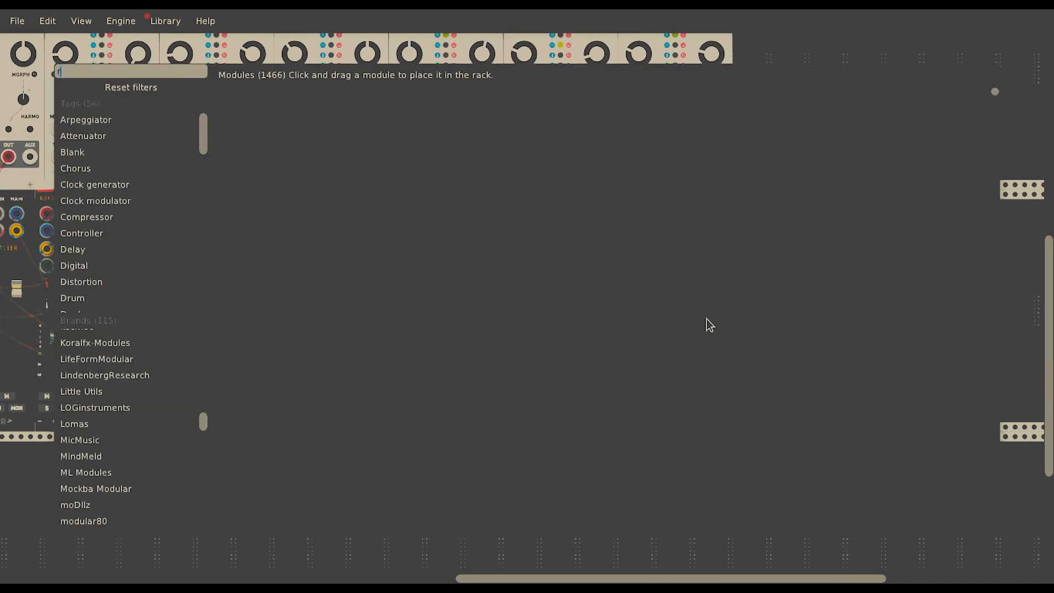
text(rotor)
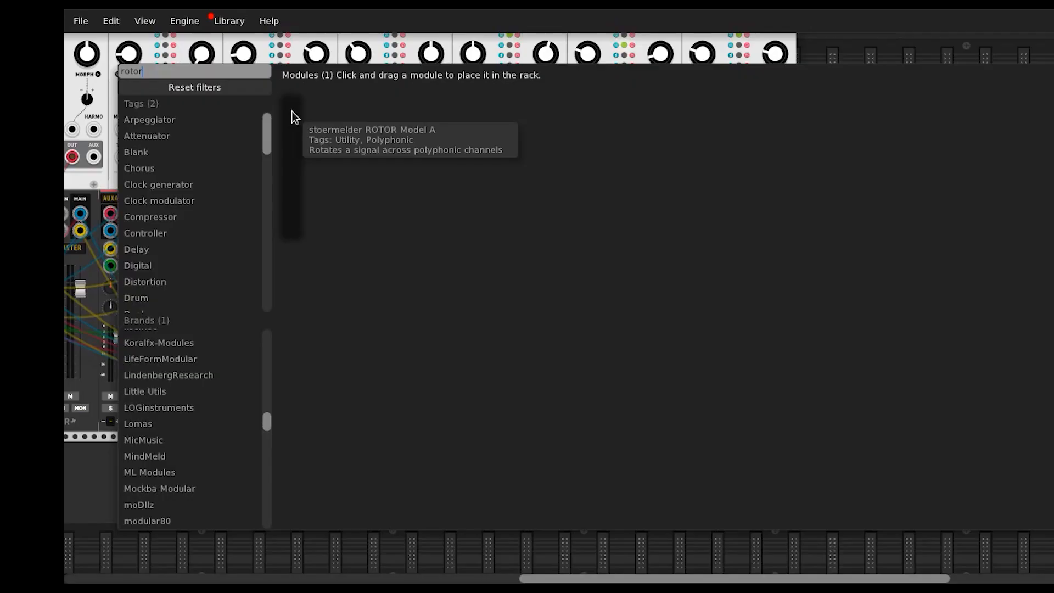
click(291, 111)
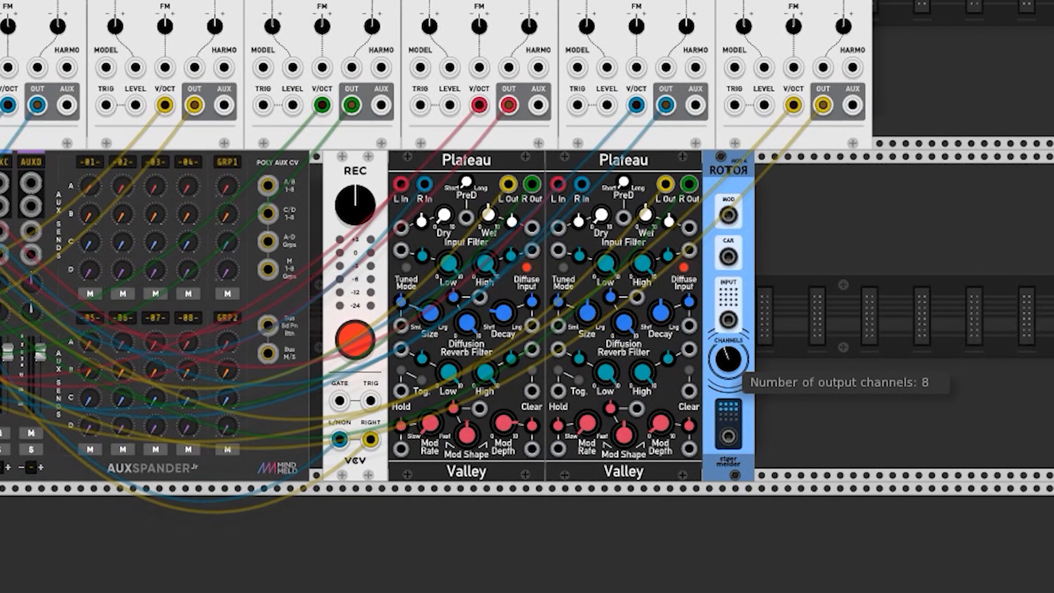
drag(728, 436, 269, 186)
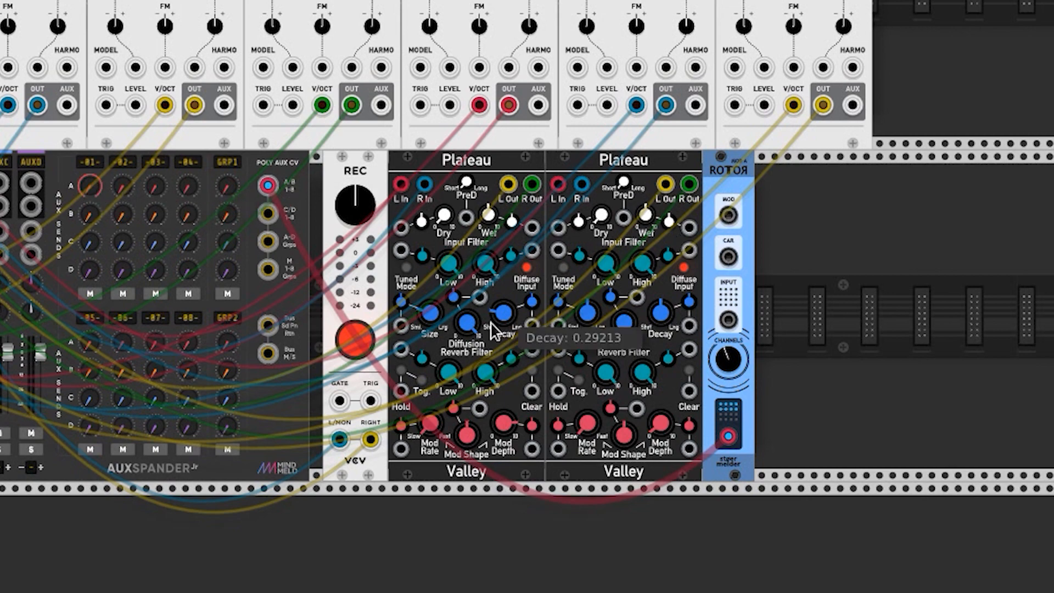
- Enable muting tracks when soloing aux returns in the MixMaster's aux return settings
scroll(456, 541, left, 10)
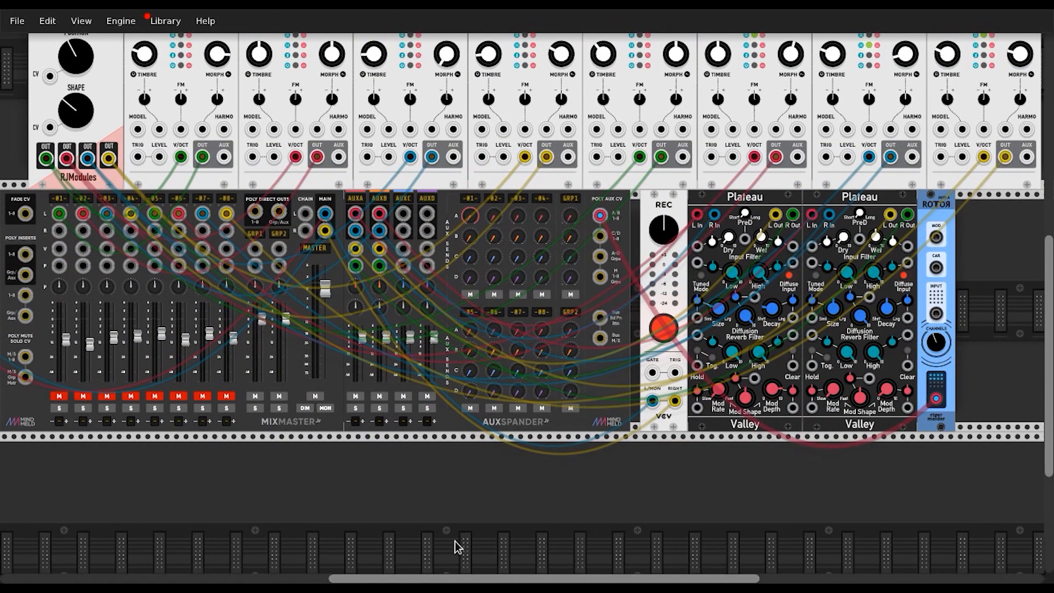
right_click(47, 208)
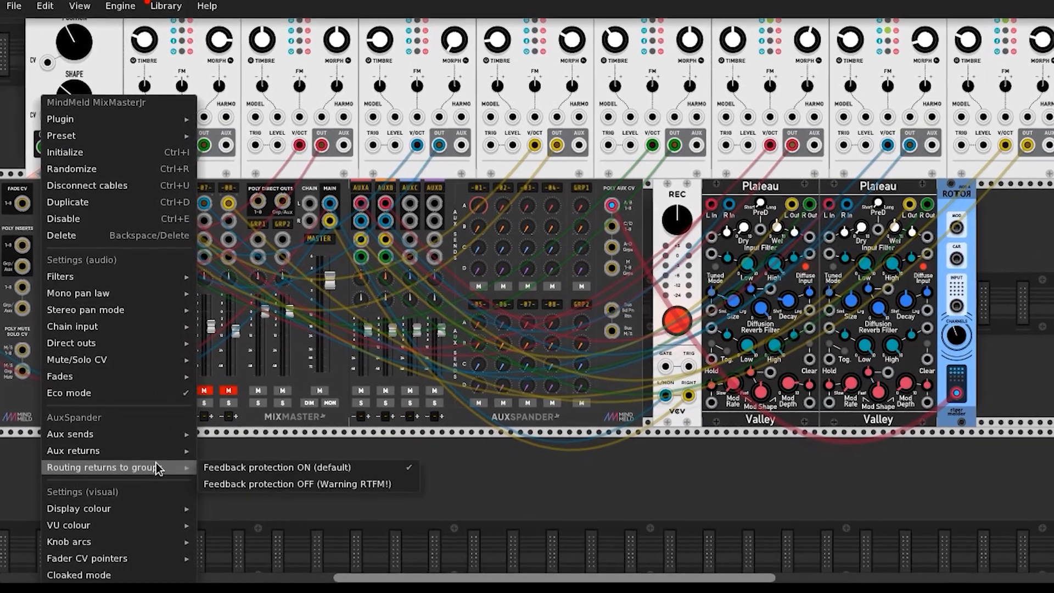
mouse_move(157, 452)
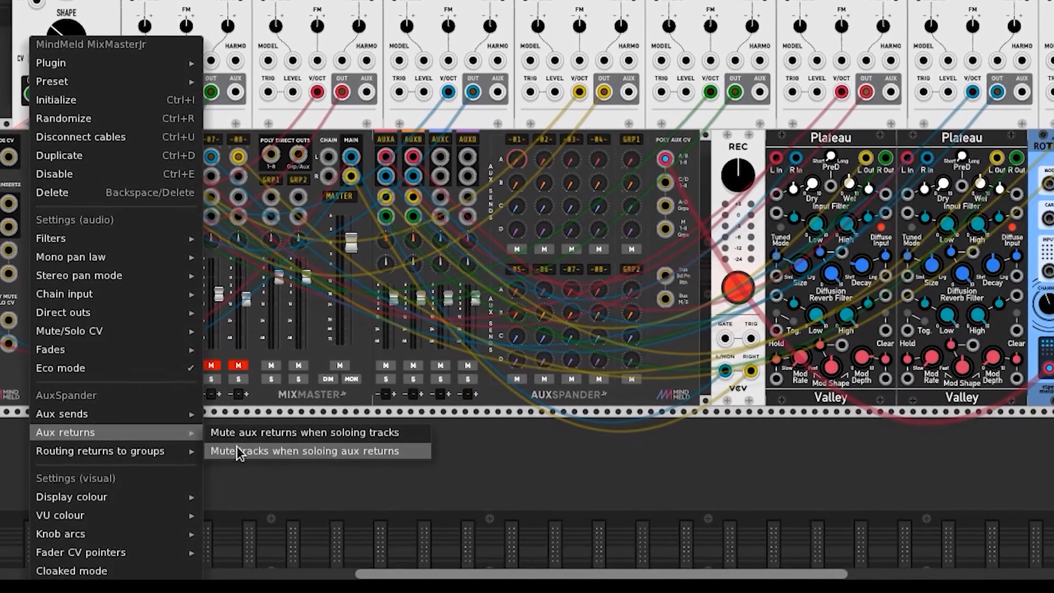
click(236, 448)
right_click(29, 141)
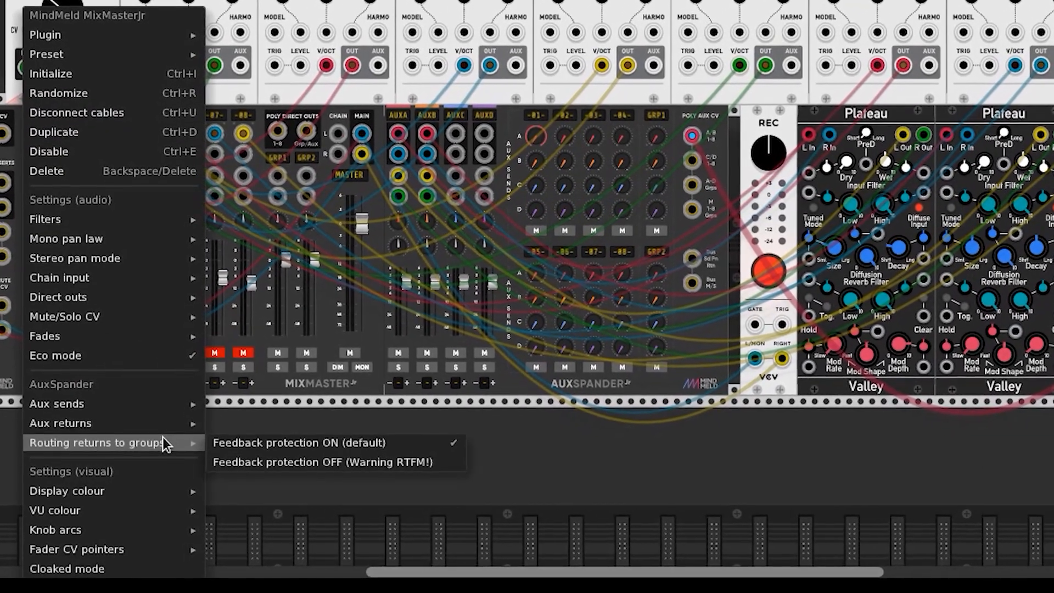
mouse_move(166, 406)
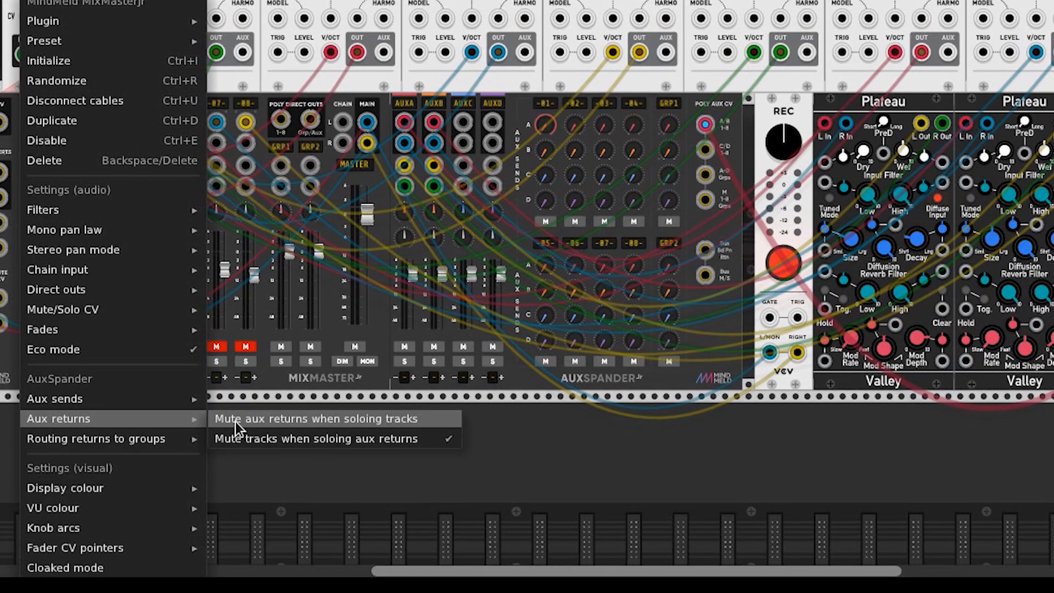
click(683, 476)
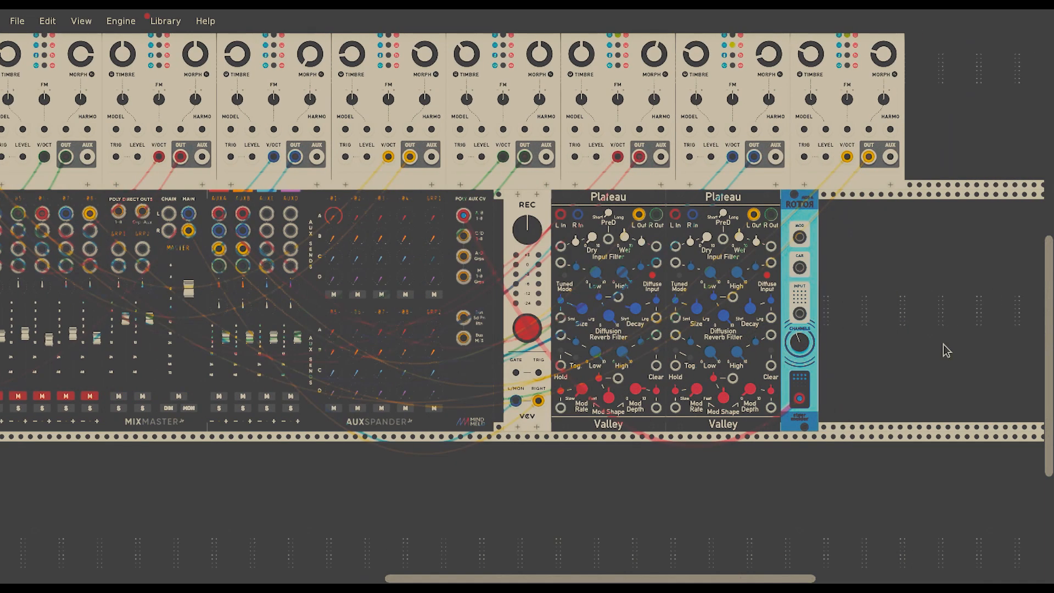
- Add the ZZC Clock, Div and FN-3 modules to the row beside ROTOR
right_click(908, 291)
text(zzc c)
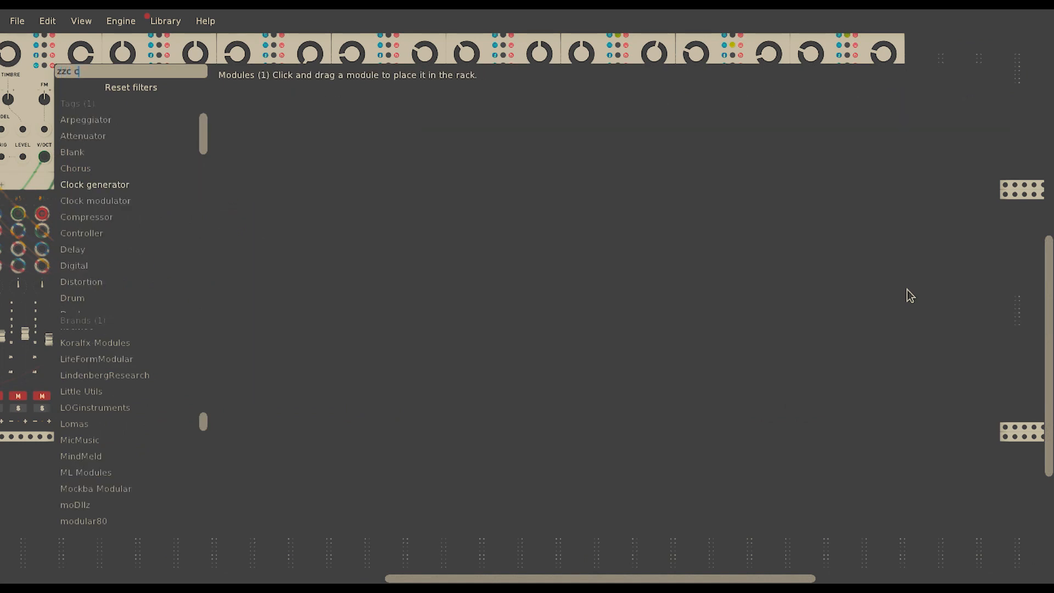
key(BackSpace)
key(BackSpace)
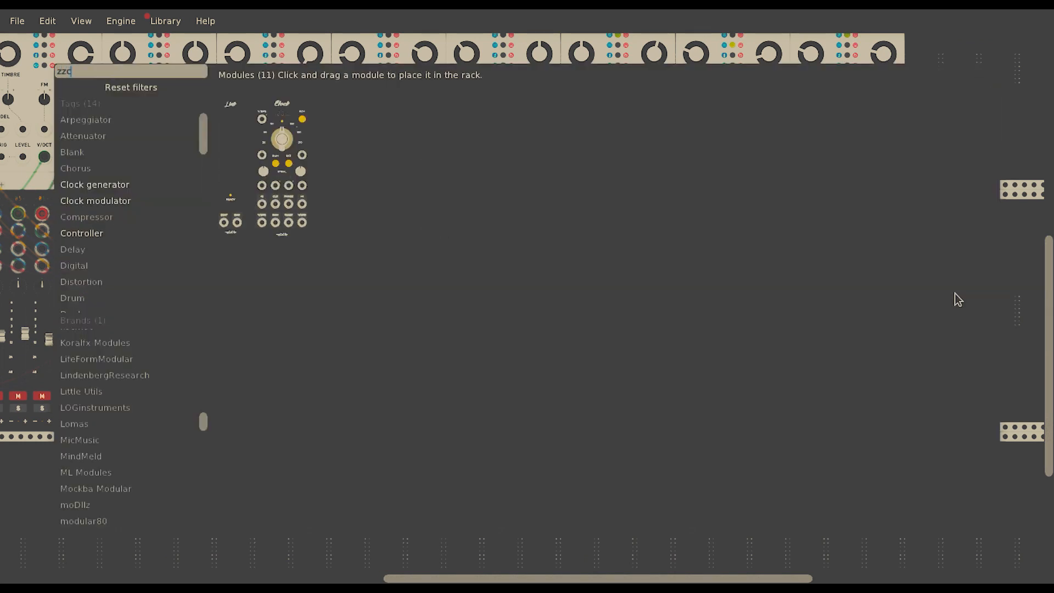
drag(523, 118, 744, 188)
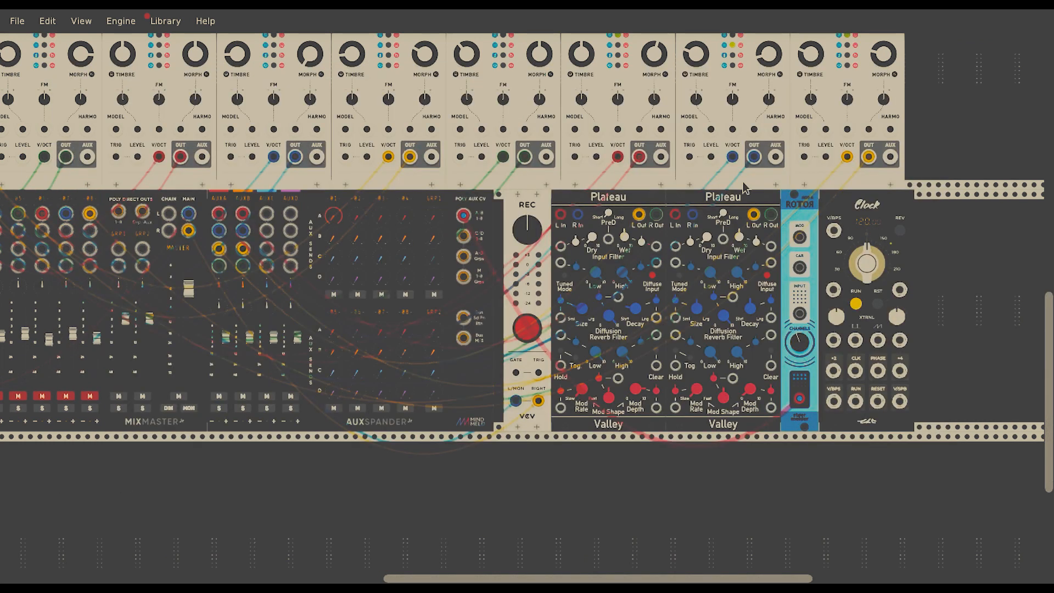
right_click(982, 277)
text(fn)
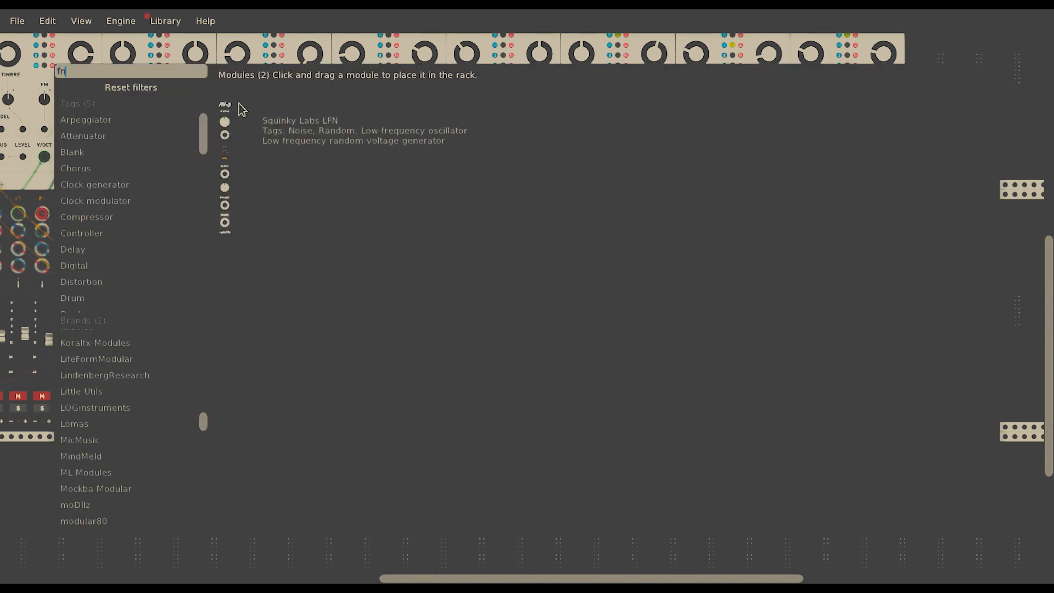
drag(226, 114, 996, 241)
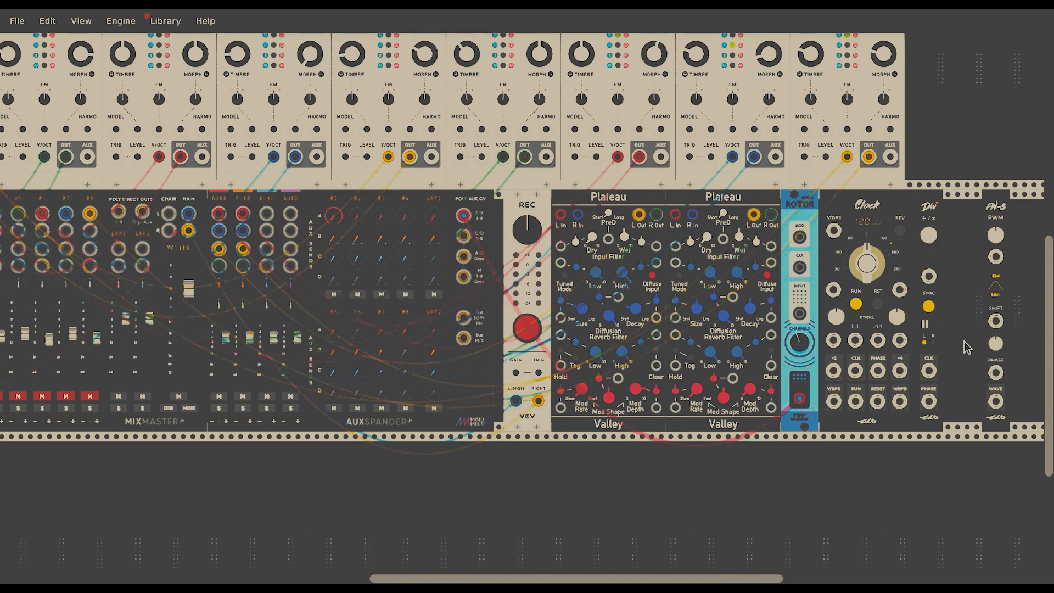
- Patch Div's phase output to FN-3's phase input and FN-3's wave output to ROTOR's MOD input, and turn down Div's ratio
drag(932, 408, 995, 373)
drag(800, 237, 996, 402)
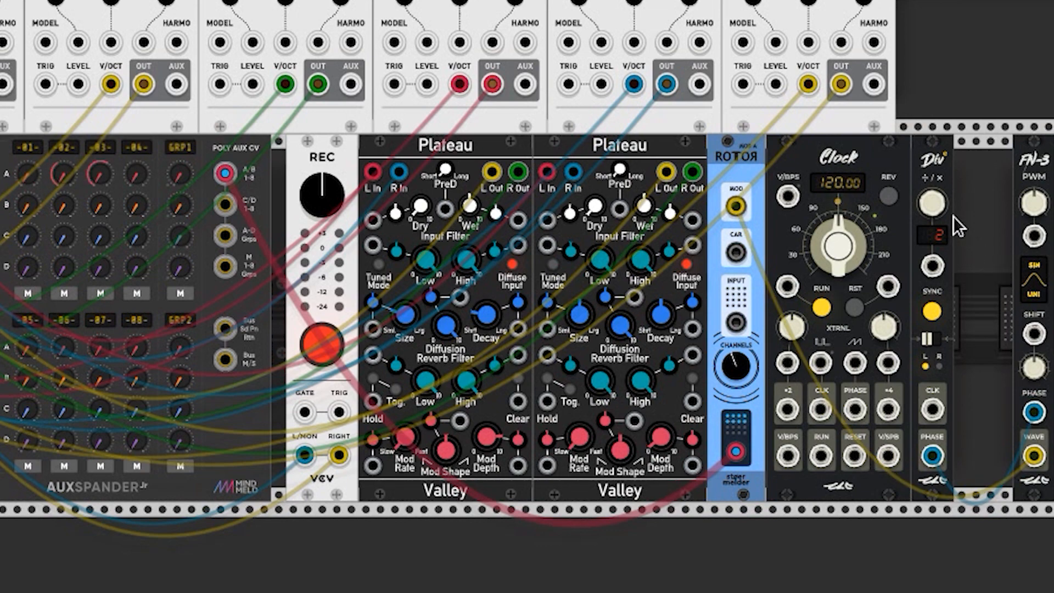
drag(936, 206, 936, 232)
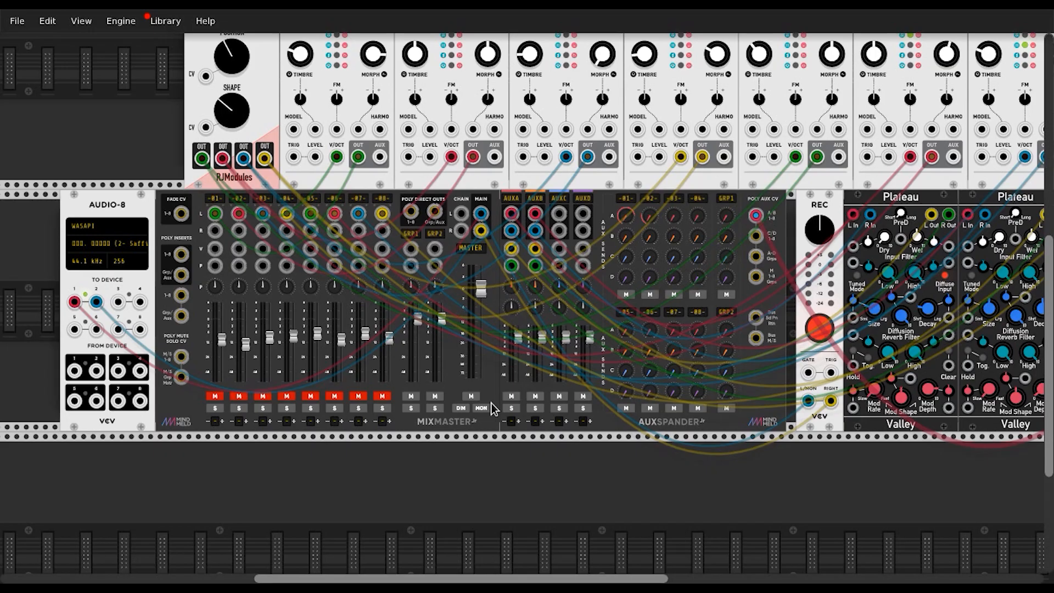
- Solo the AUXA and AUXB returns on MixMaster and unmute tracks 1 to 8
click(512, 408)
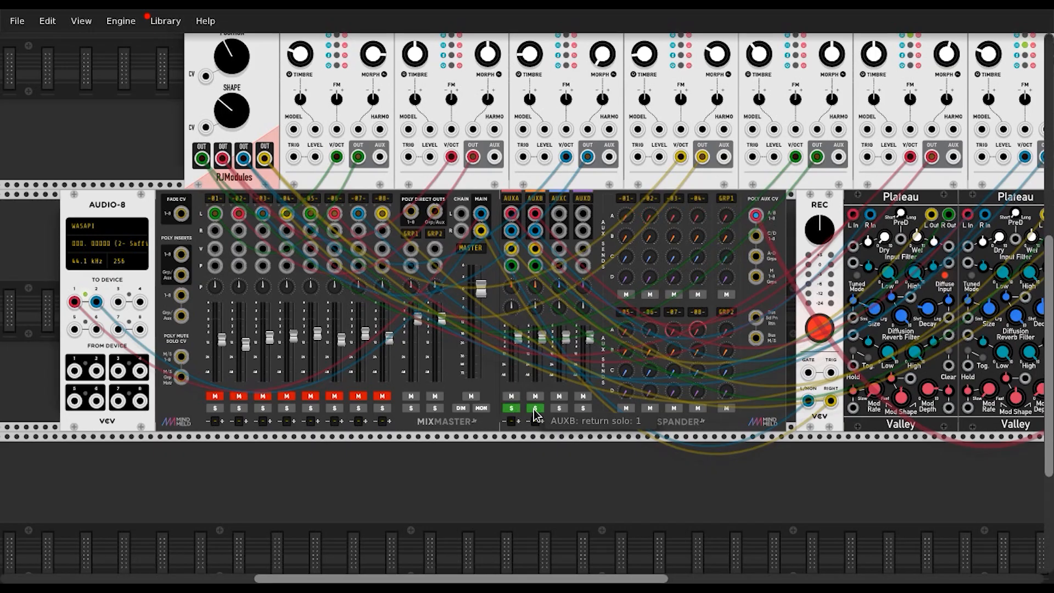
click(383, 396)
click(358, 396)
click(334, 396)
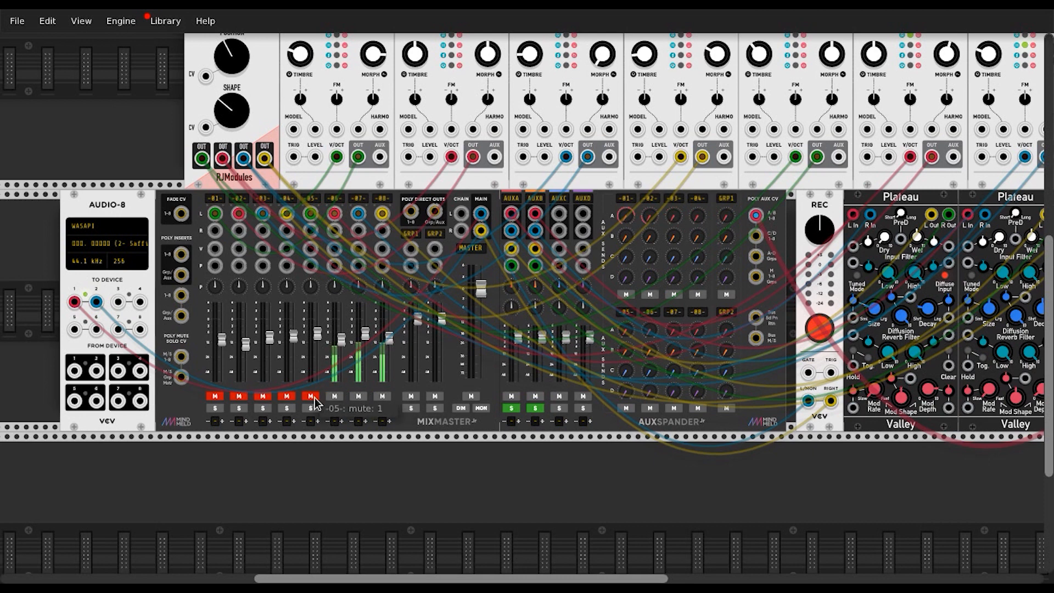
click(311, 395)
click(287, 396)
click(263, 396)
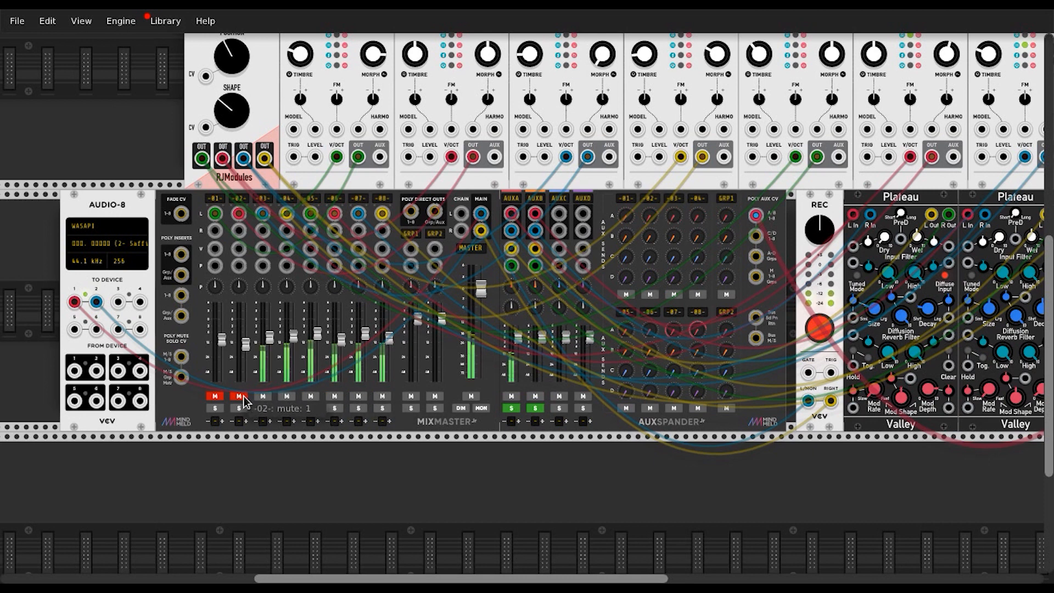
click(240, 396)
click(215, 396)
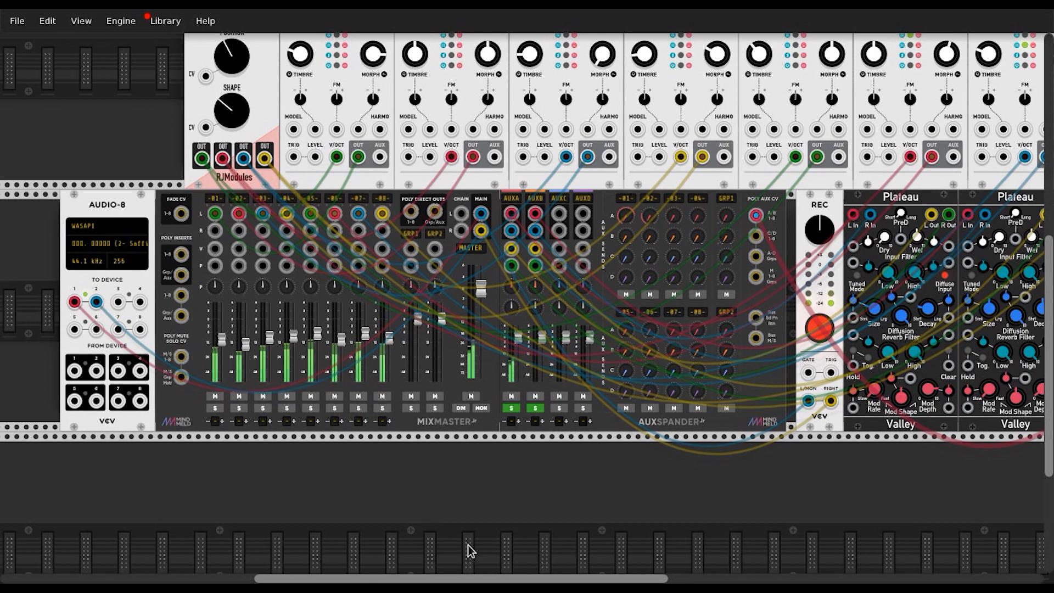
- Adjust the Div ratios, setting the first to -11, and move the rightmost FN-3 beneath the upper ROTOR
drag(517, 580, 612, 580)
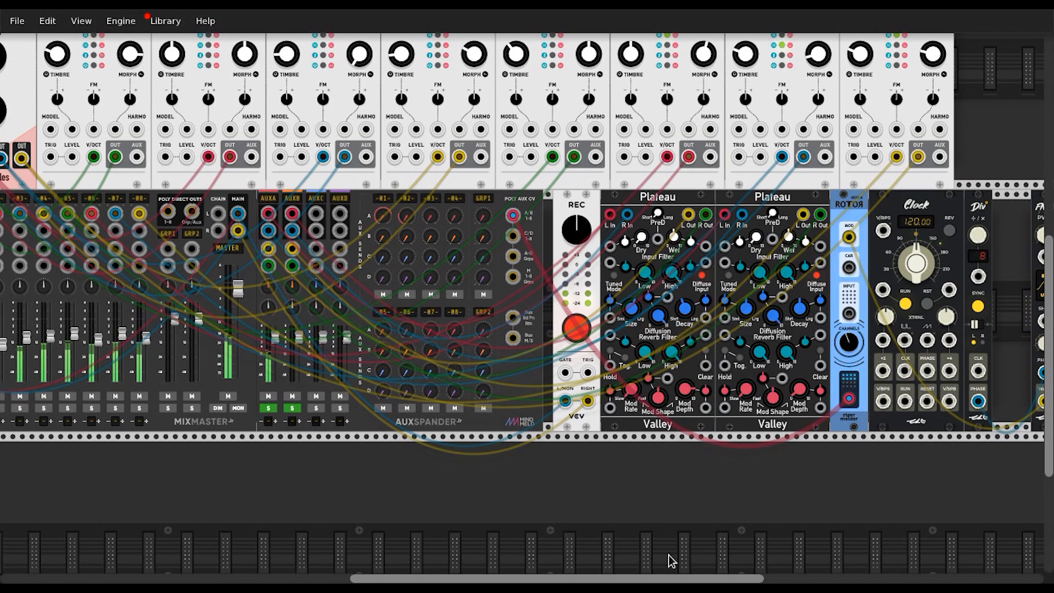
drag(683, 576, 686, 577)
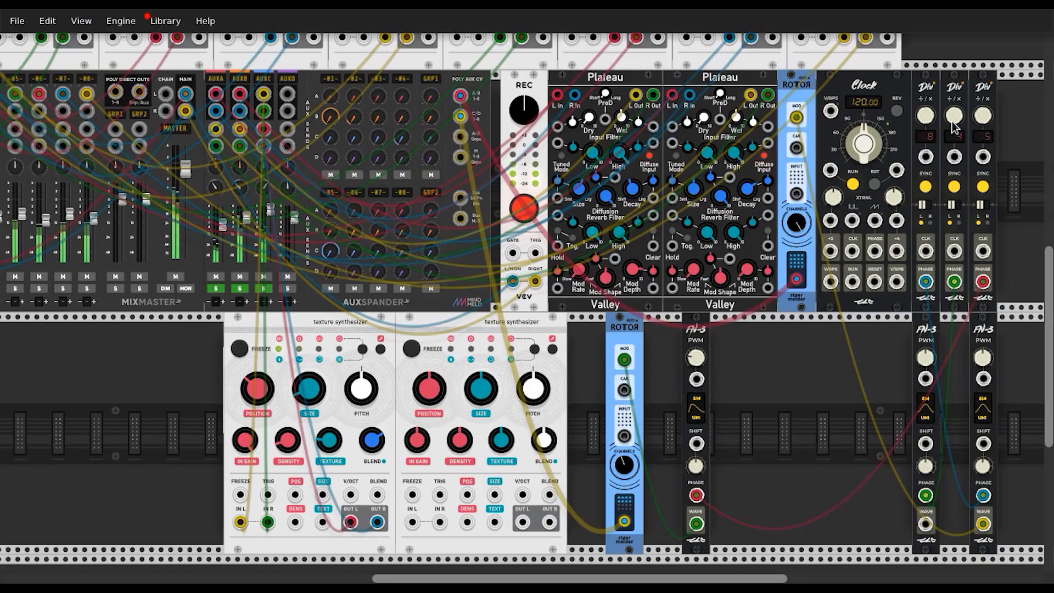
drag(982, 117, 982, 119)
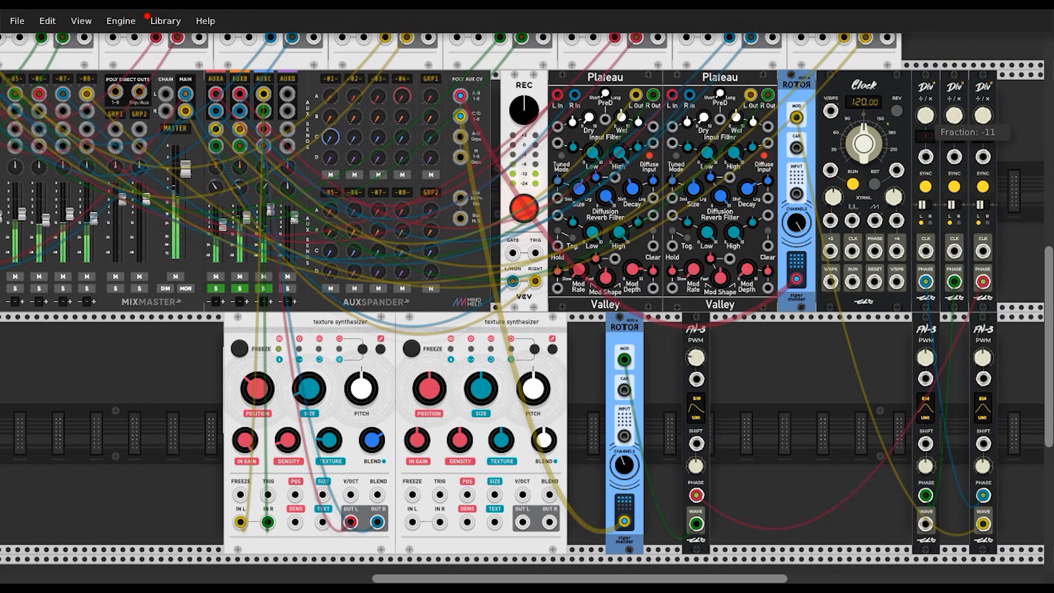
drag(986, 341, 812, 357)
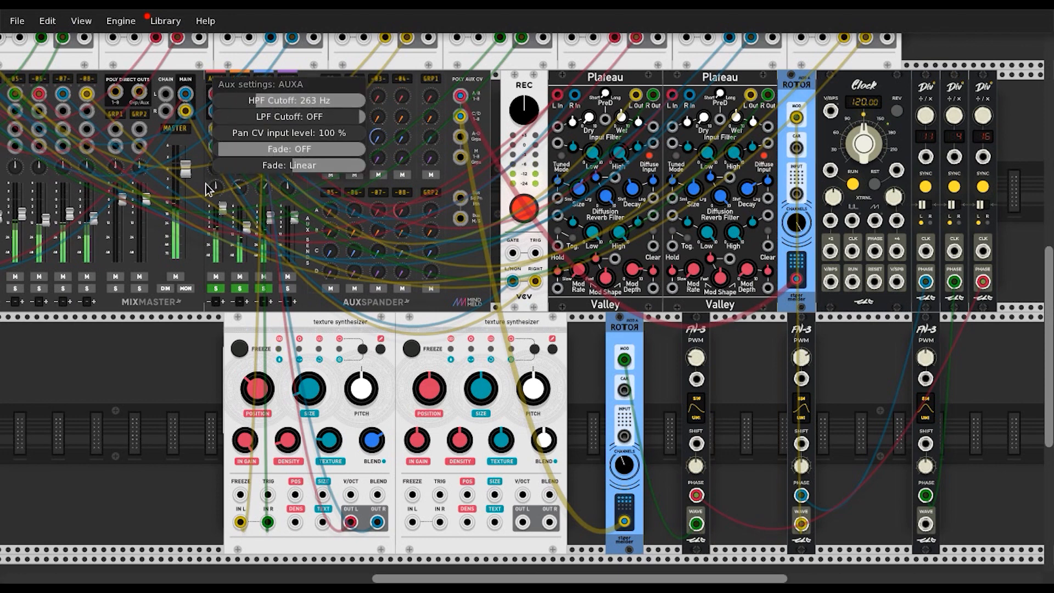
- Close the AUXA settings, raise AUXA's global send to about 5.9 dB and fine-tune AUXC's return level
click(201, 184)
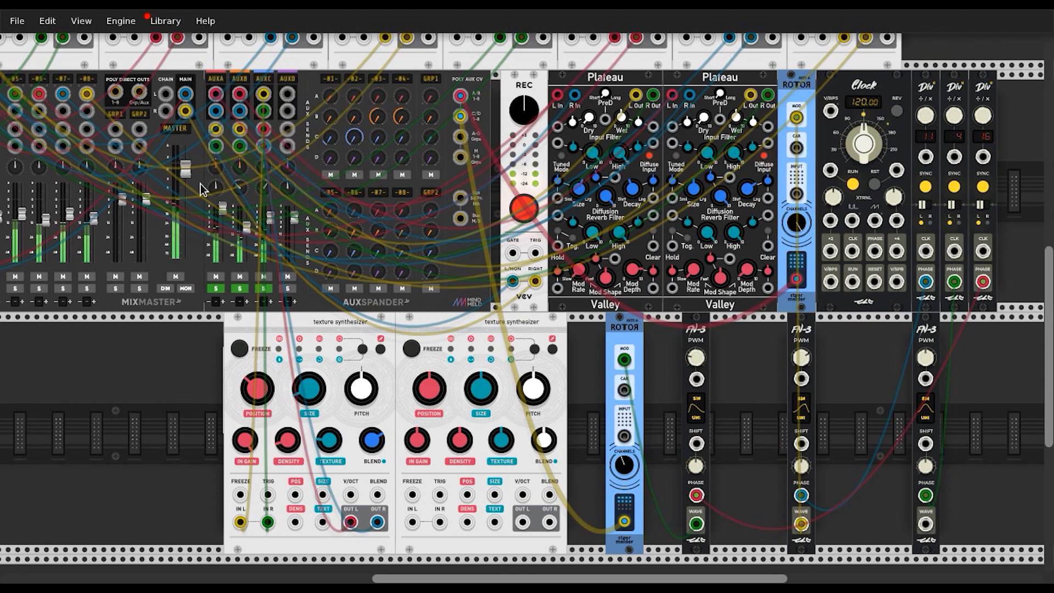
mouse_move(219, 169)
drag(217, 168, 217, 120)
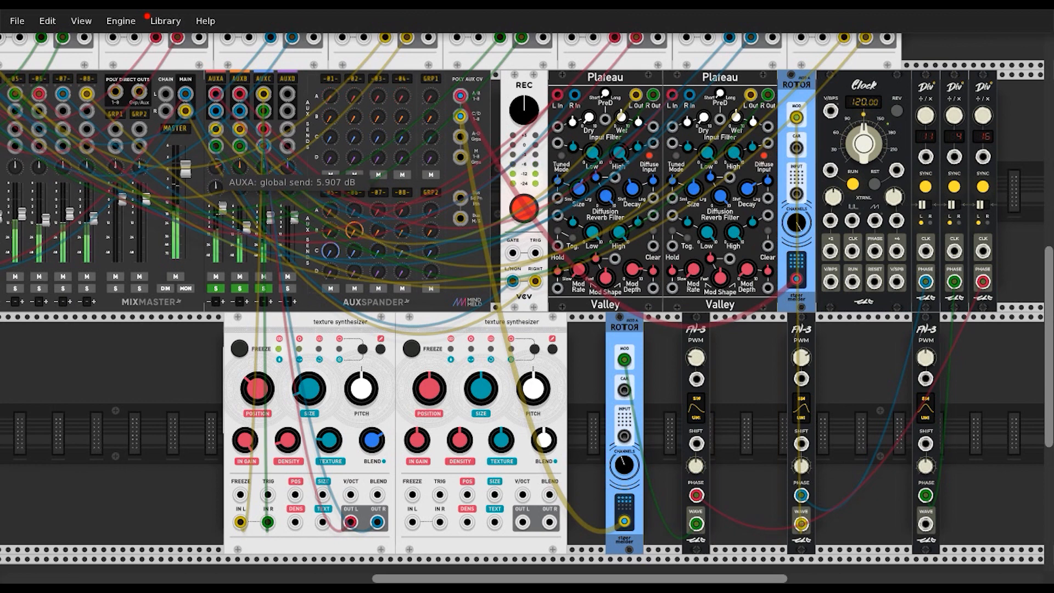
mouse_move(272, 220)
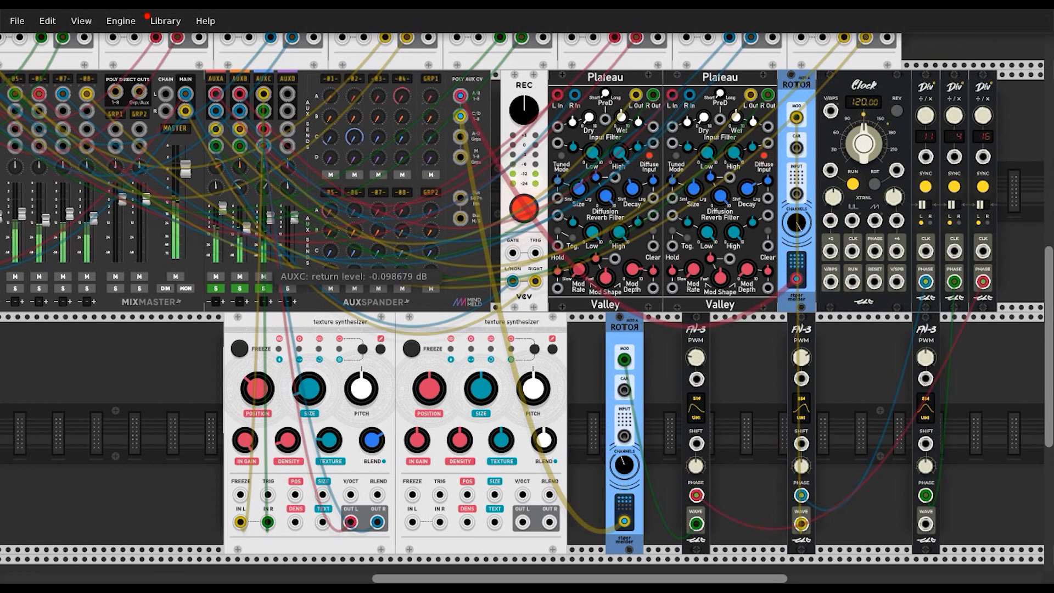
drag(270, 218, 270, 221)
- Patch AUXD's sends into the second texture synthesizer, return its stereo output to AUXD, and solo the AUXD return
right_click(452, 330)
click(518, 447)
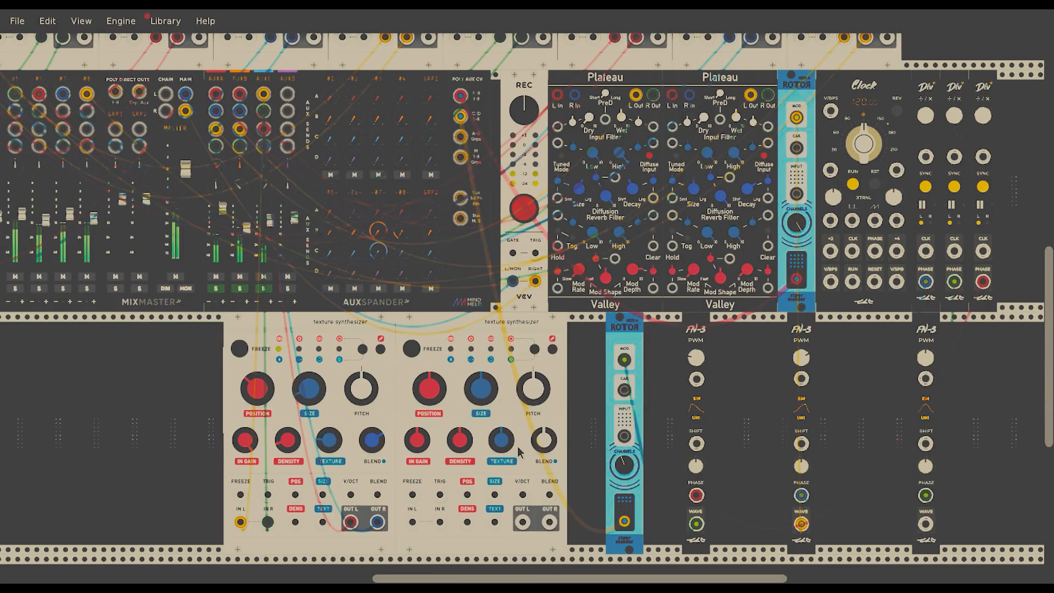
drag(413, 522, 440, 522)
drag(523, 522, 287, 129)
drag(287, 146, 549, 522)
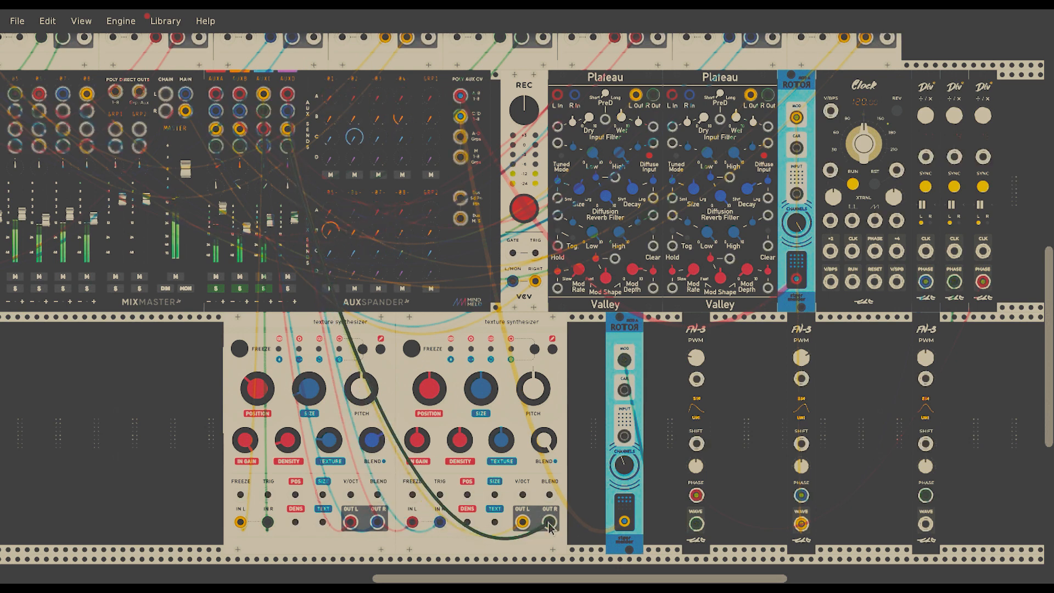
click(289, 288)
- Turn down the second texture synthesizer's density, and raise the lower ROTOR's channel count and AUXD's global send
drag(458, 440, 459, 506)
drag(626, 466, 626, 406)
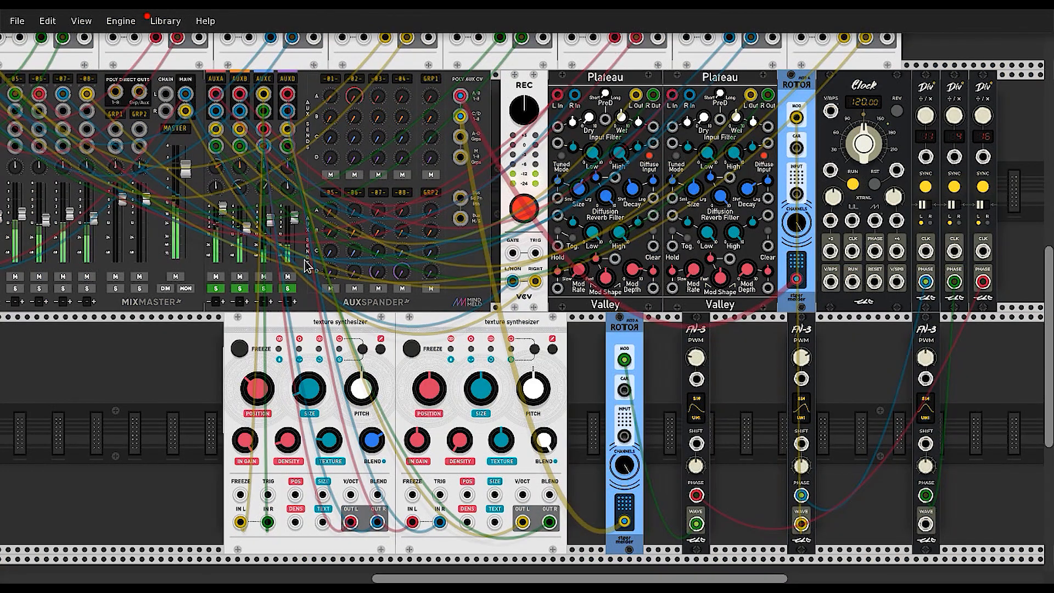
drag(287, 166, 288, 155)
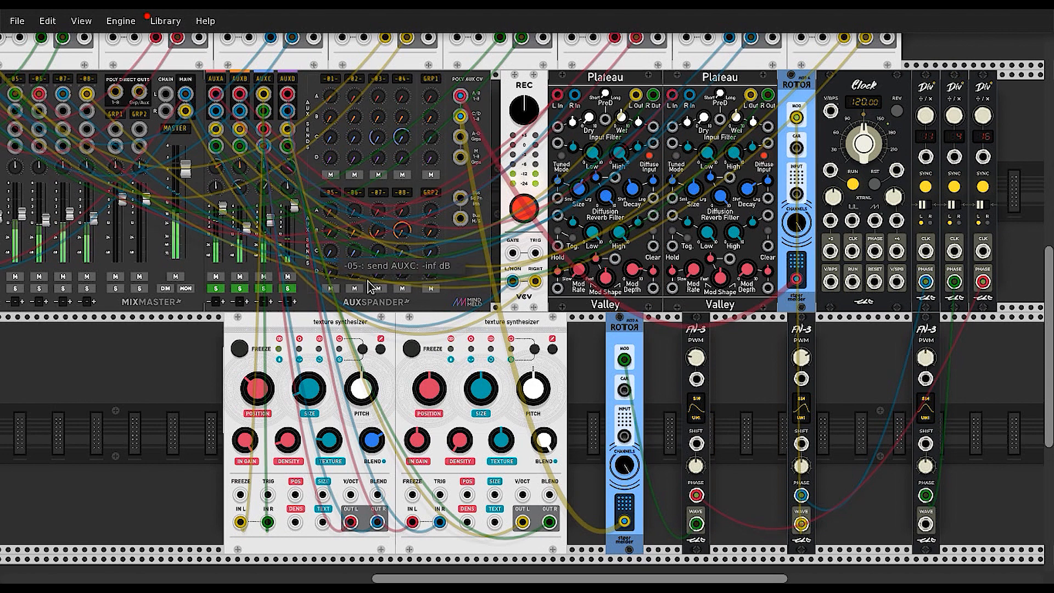
- Lower the second texture synthesizer's size and set its position to 0.239, raise the first one's size, and lower the clock tempo
drag(478, 394, 478, 517)
drag(434, 394, 434, 533)
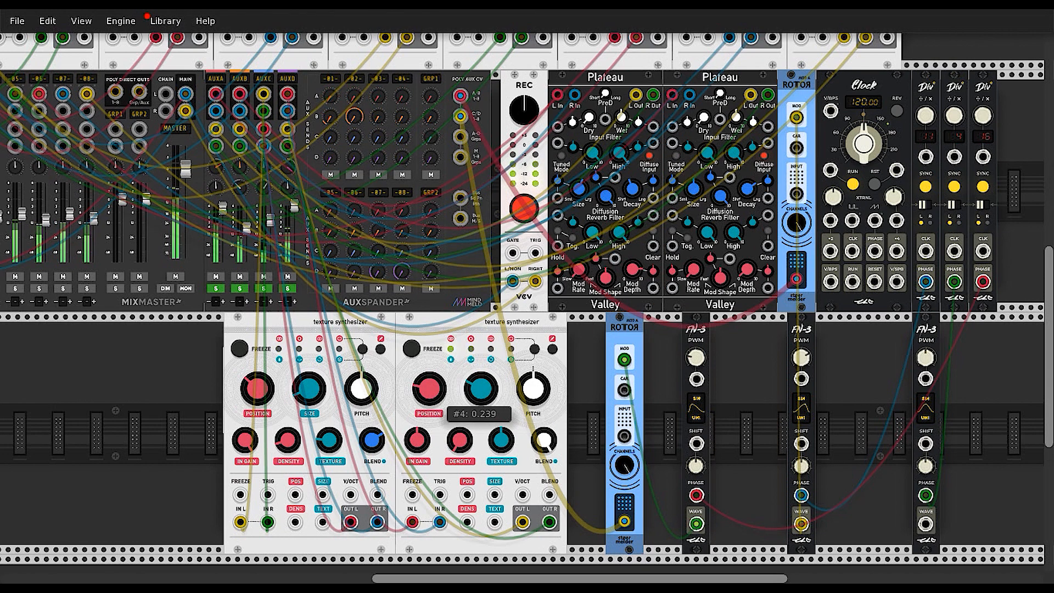
drag(315, 392, 314, 351)
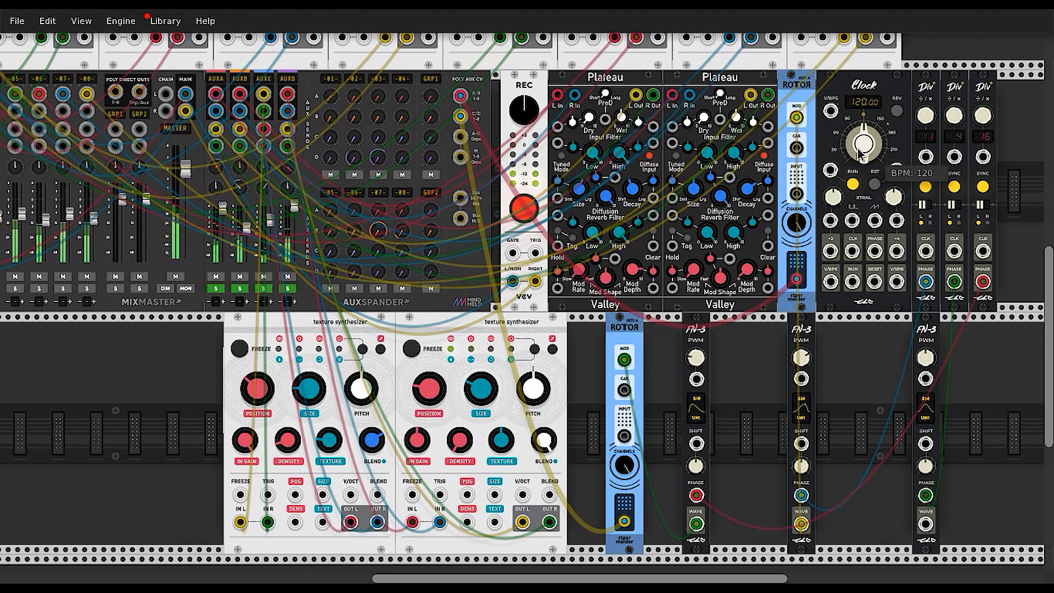
drag(860, 149, 859, 162)
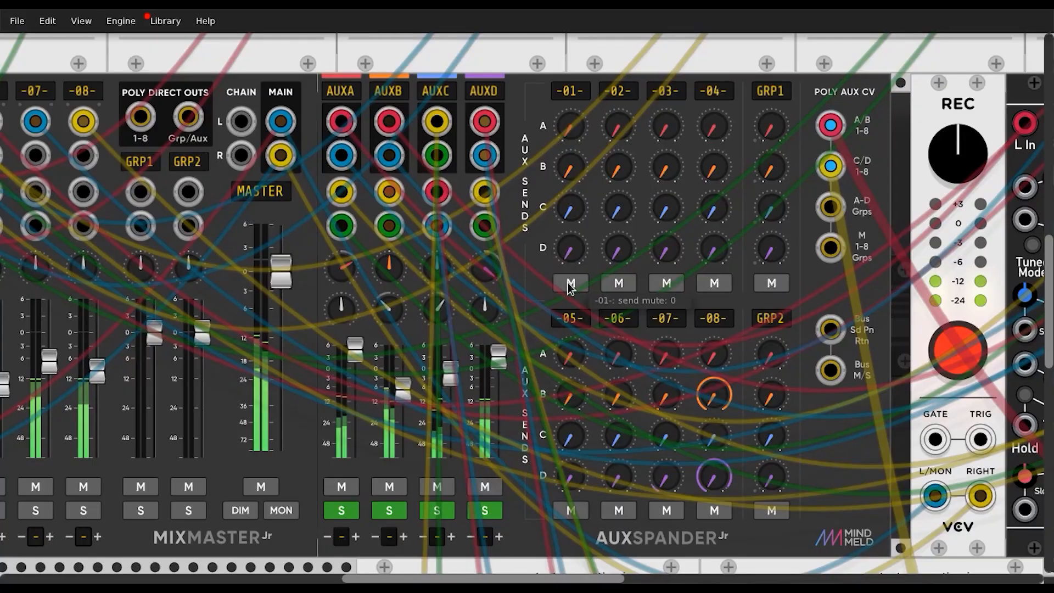
- Try muting the aux sends of tracks 2, 7, 6 and 3 on the AuxSpander
click(619, 285)
click(670, 511)
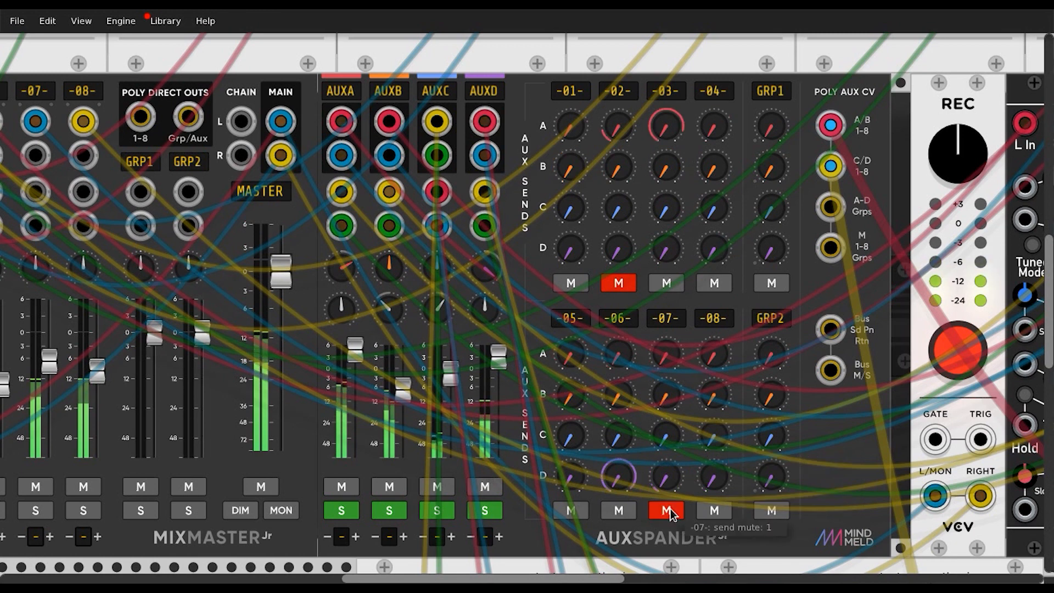
click(619, 511)
click(679, 287)
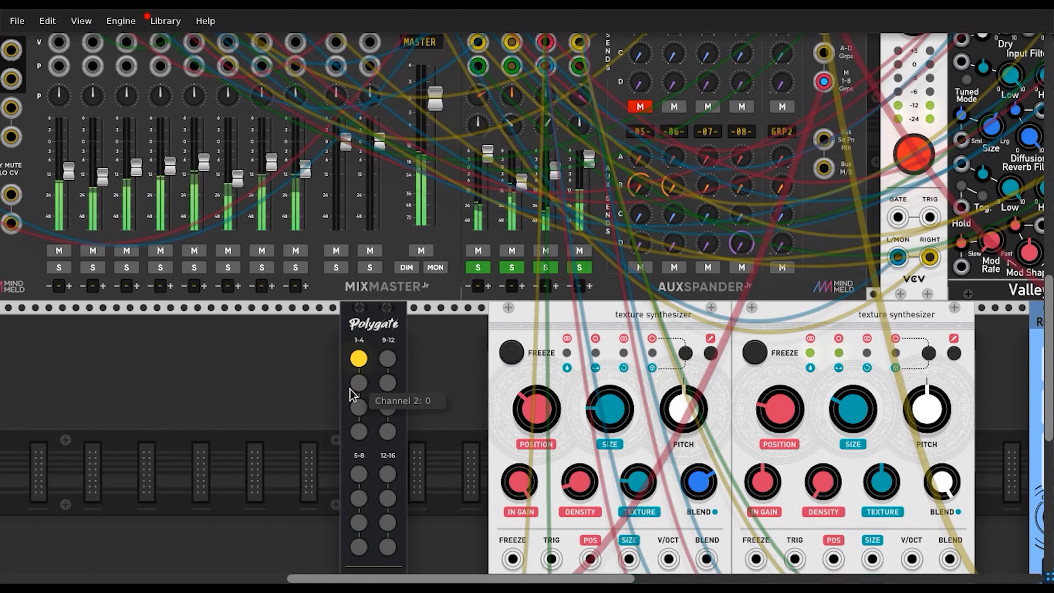
- Turn on Polygate channels 2 to 8 to mute the matching aux sends, and switch channels 2 and 1 back off
click(358, 385)
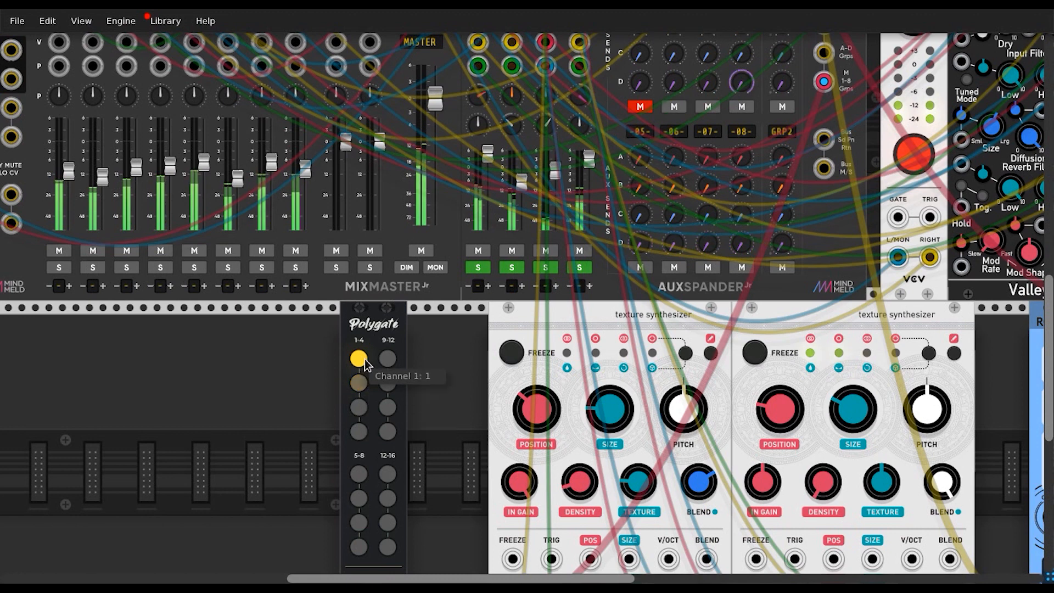
click(387, 383)
click(359, 407)
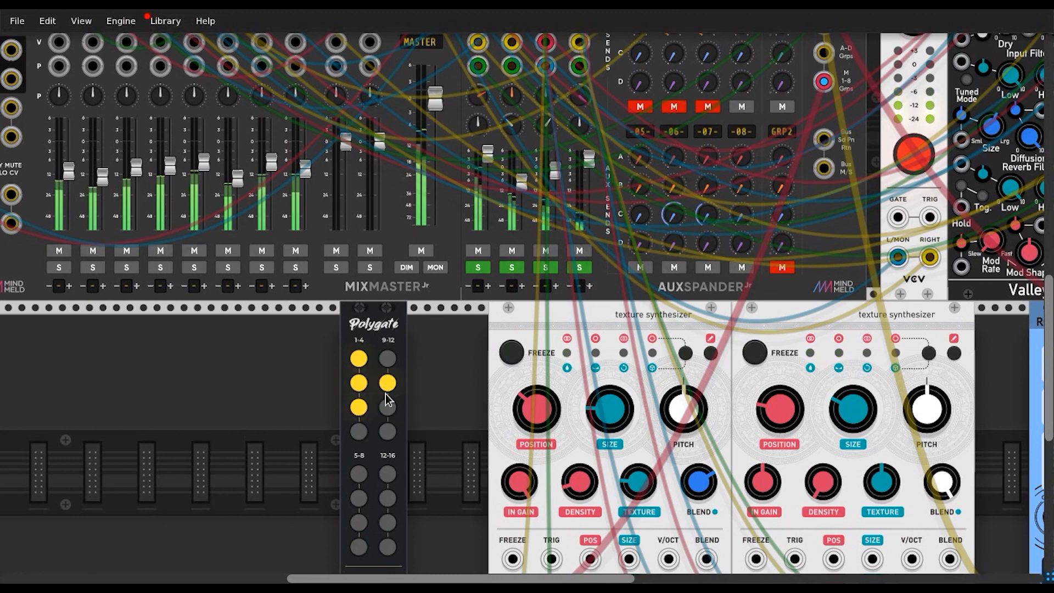
click(388, 382)
click(358, 431)
click(358, 474)
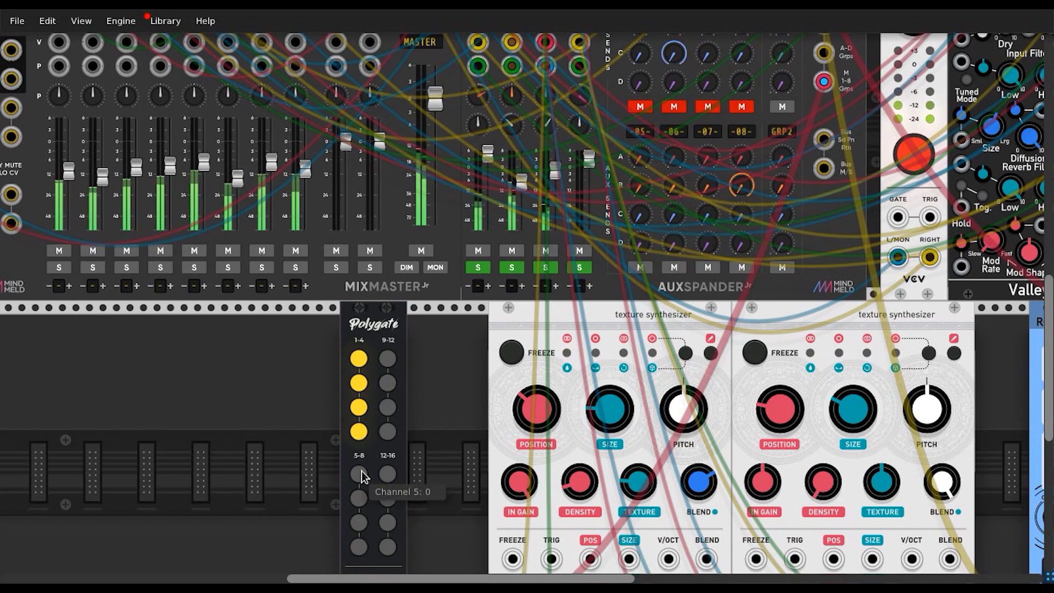
click(358, 498)
click(359, 523)
click(359, 547)
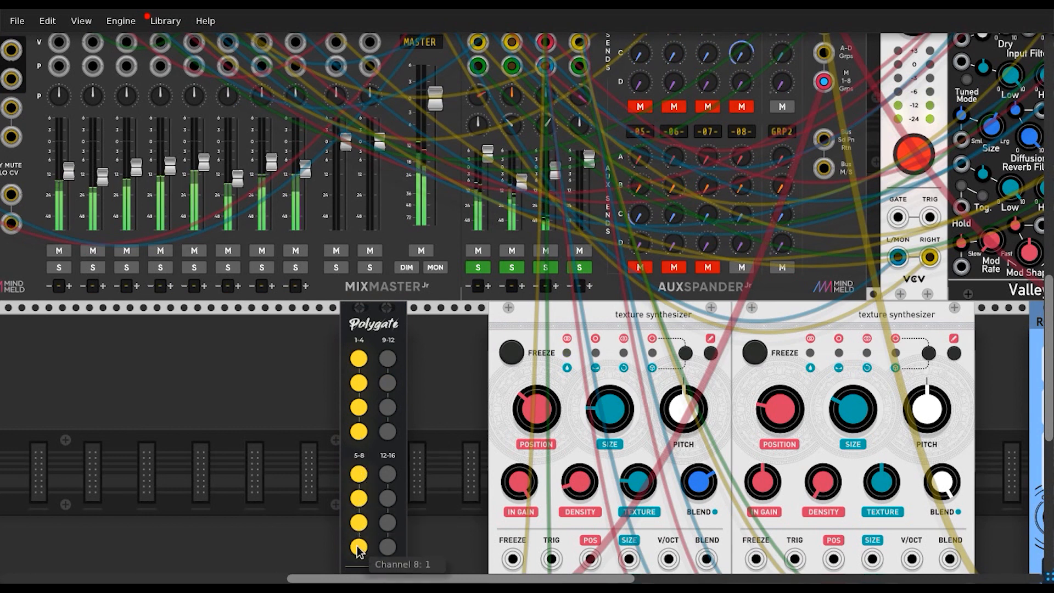
click(359, 382)
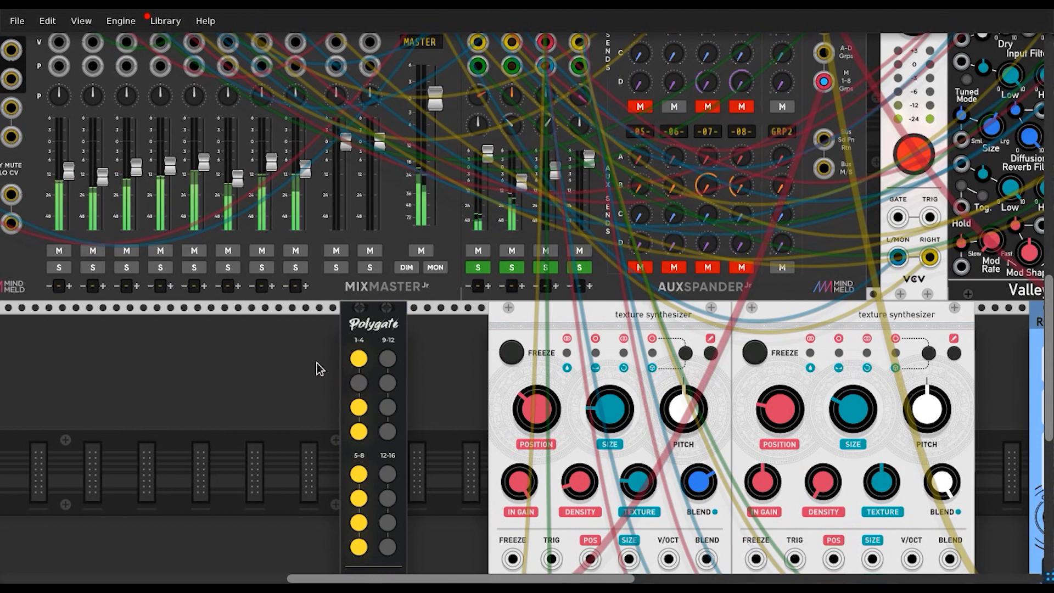
click(360, 361)
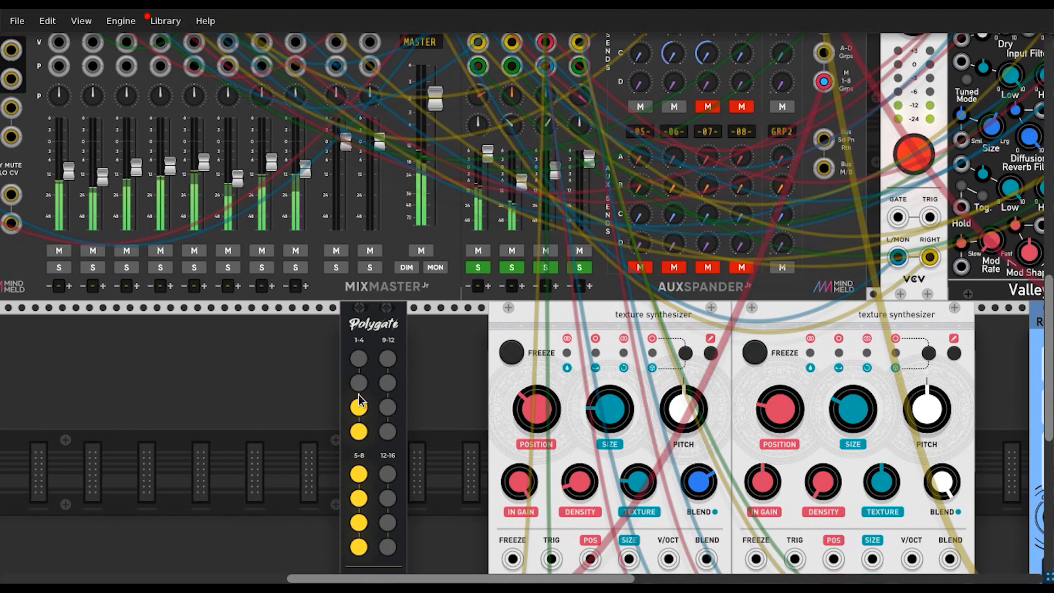
- Search the module browser for 8face and place the 8FACE module directly beside Polygate
right_click(289, 367)
text(8face)
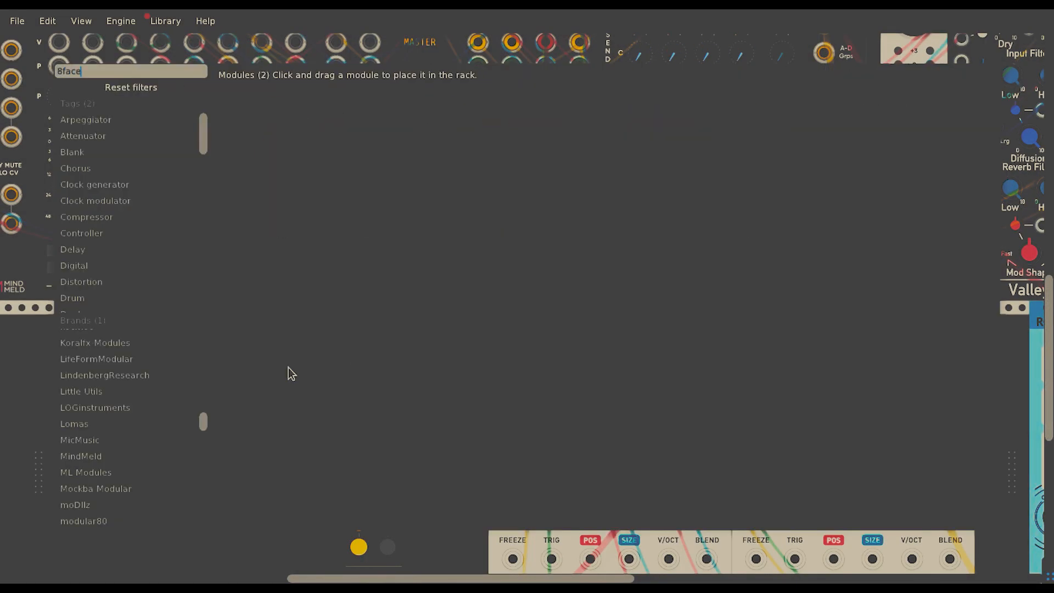
drag(256, 116, 334, 327)
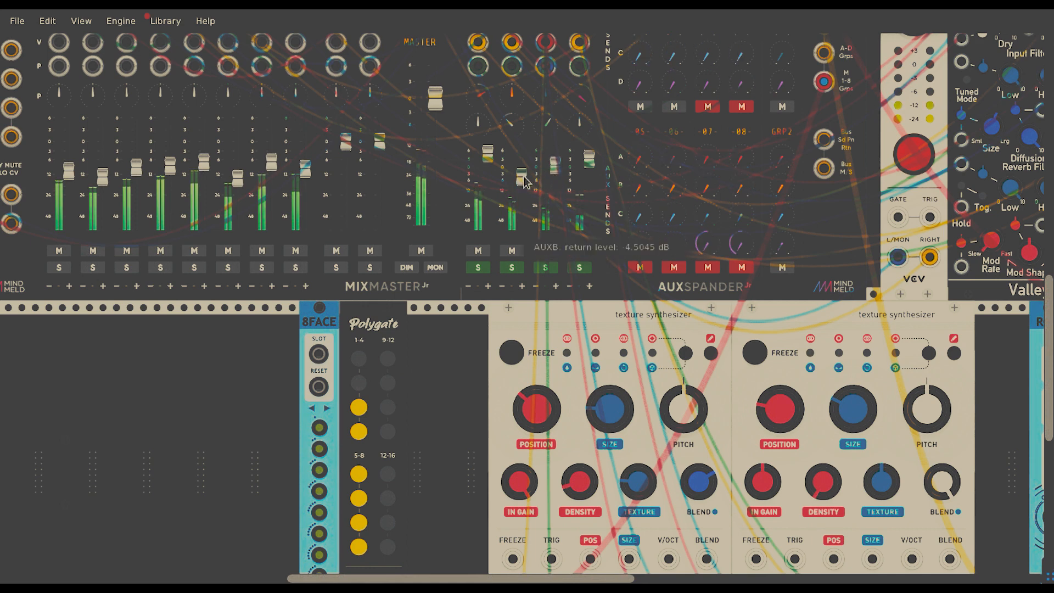
- Configure 8FACE for the neighbouring Polygate, switch it to write mode and store the current gates in preset slot 1
scroll(315, 362, right, 3)
right_click(198, 318)
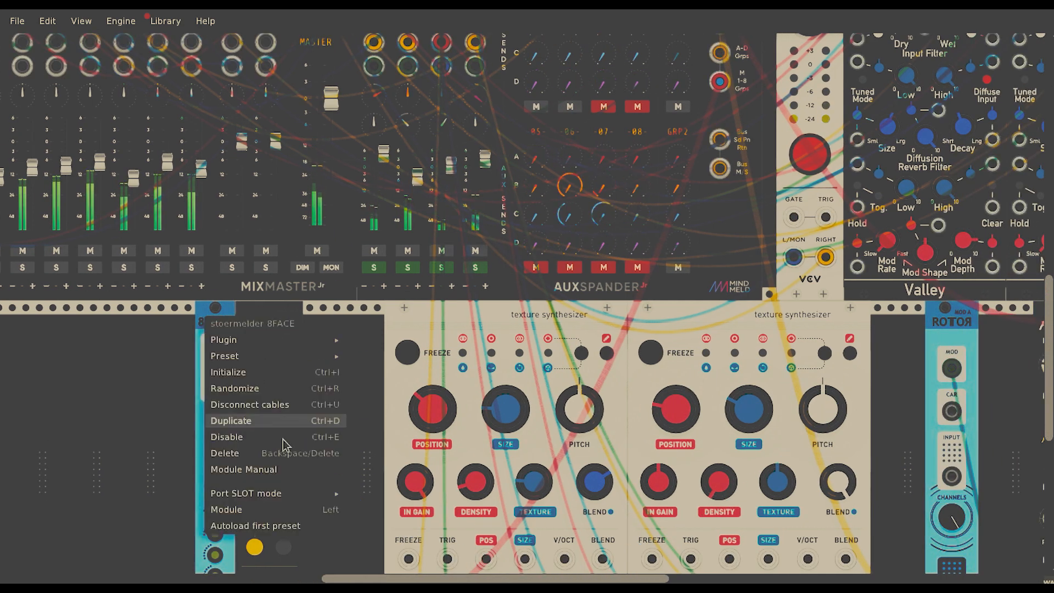
scroll(226, 485, down, 2)
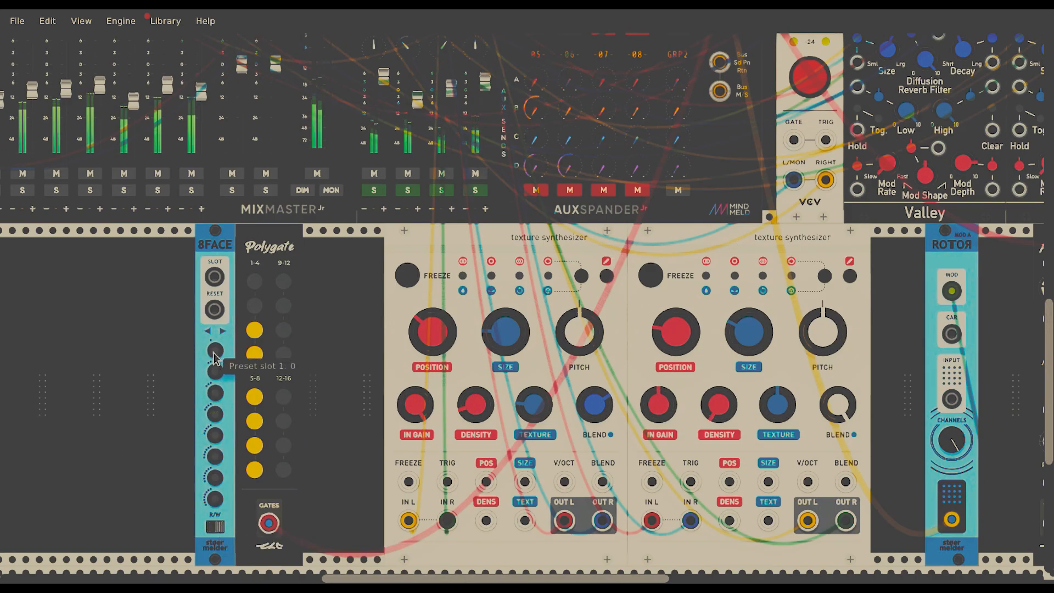
right_click(219, 248)
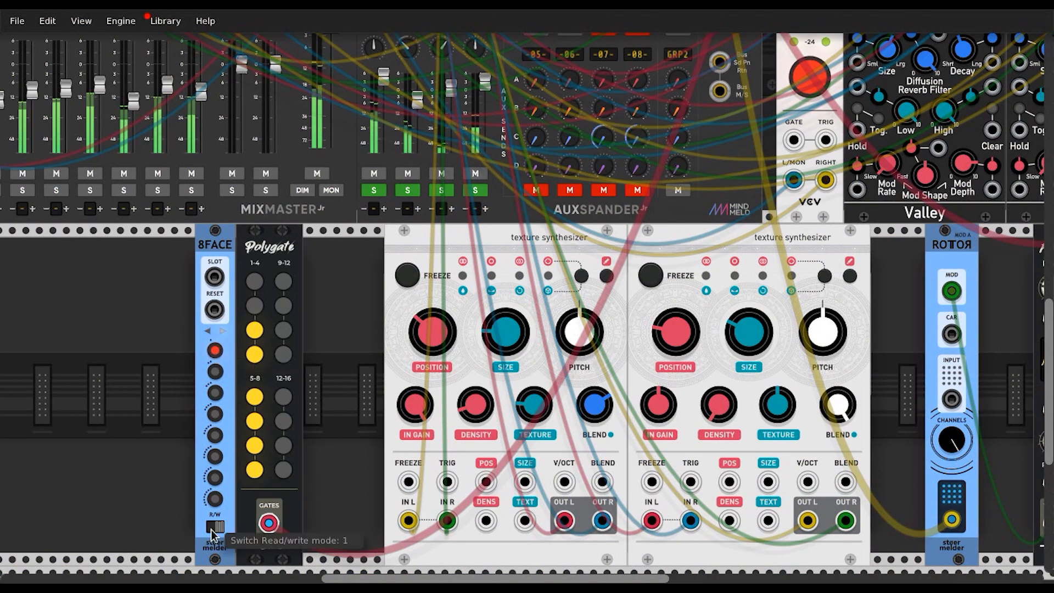
- Switch off Polygate channels 5, 6 and 8, storing the gate patterns in 8FACE preset slots 2 and 3
click(254, 397)
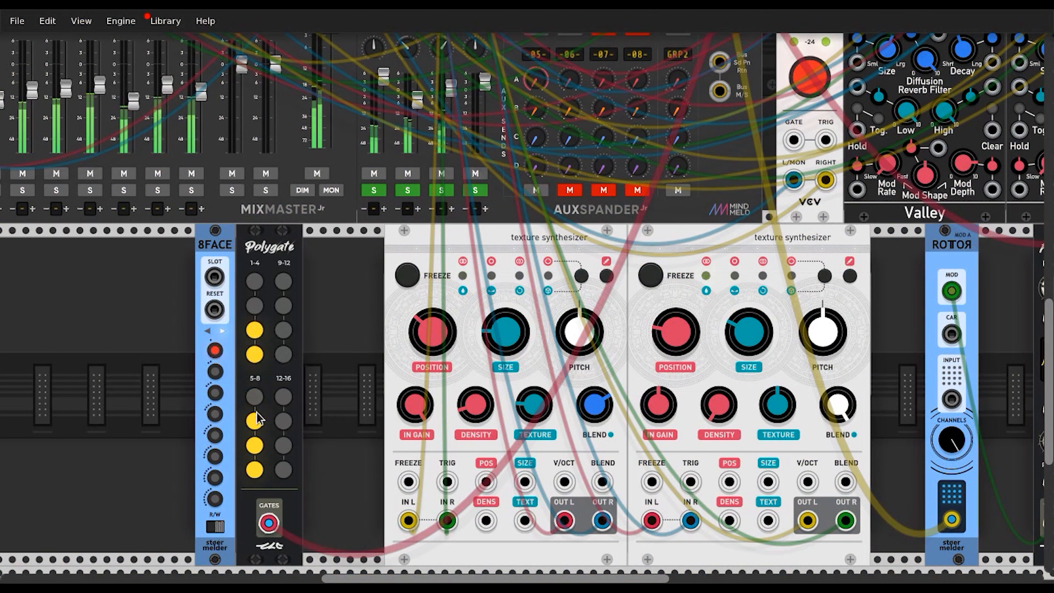
click(254, 421)
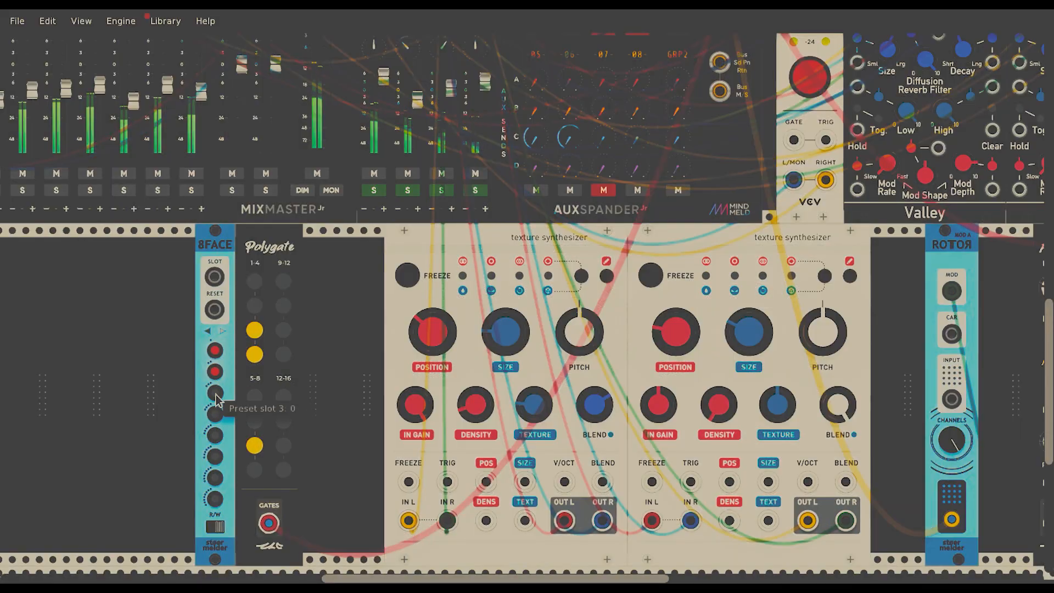
click(215, 395)
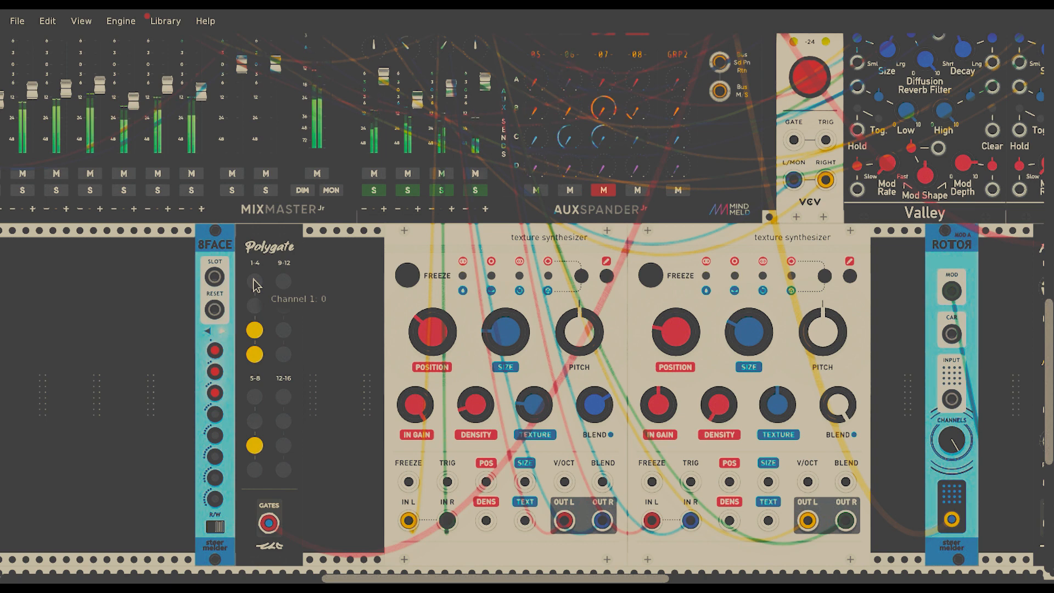
- Turn on Polygate channels 1, 2, 6 and 8, turn off channels 3 and 4, and store the pattern in 8FACE preset slot 4
click(254, 282)
click(254, 330)
click(254, 354)
click(255, 421)
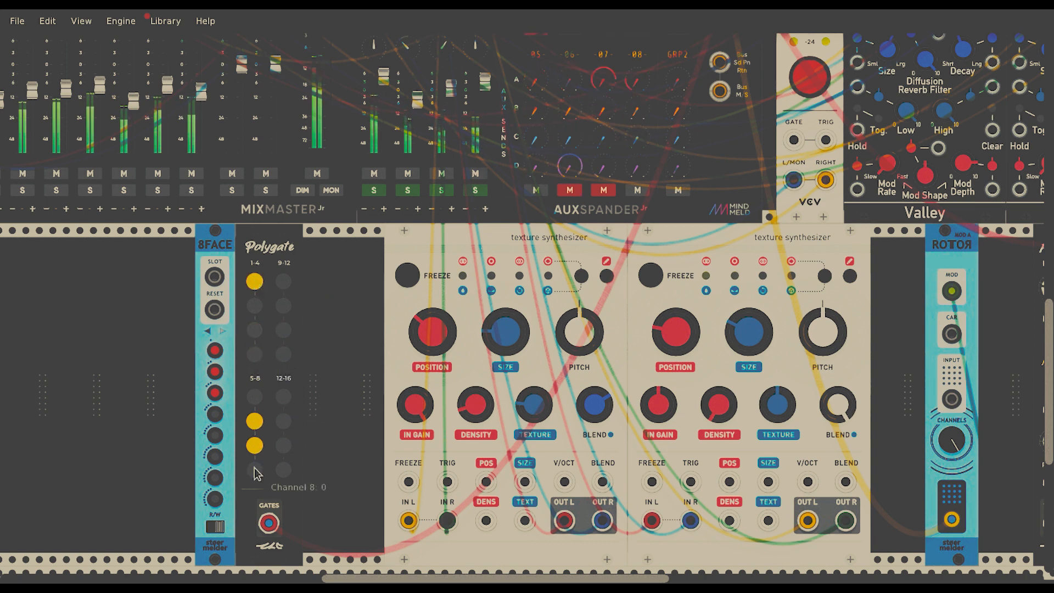
click(254, 470)
click(254, 306)
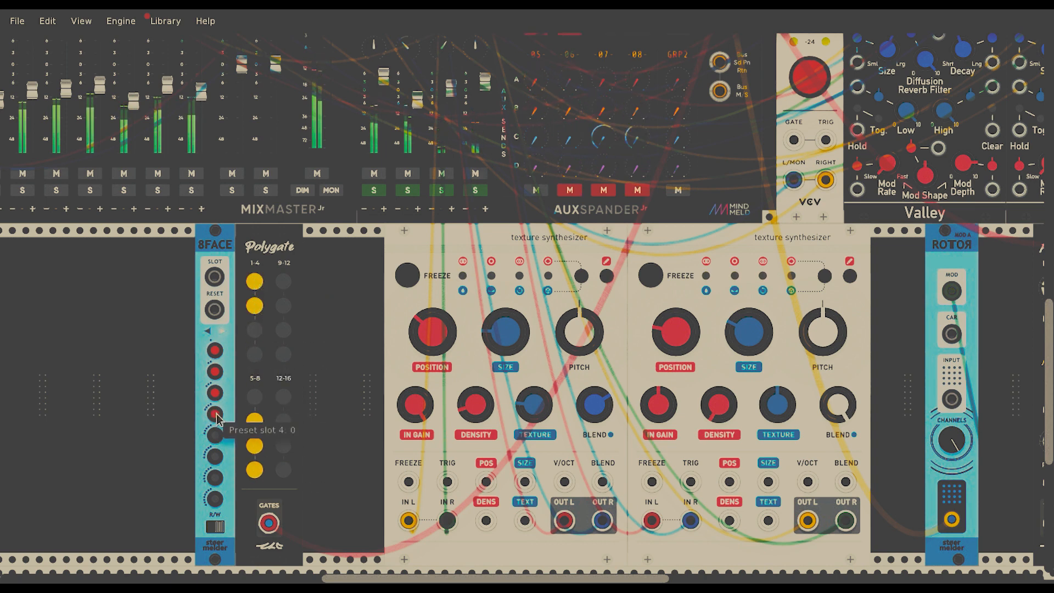
- Turn off Polygate channels 1, 2, 6, 7 and 8 and store the empty gate pattern in 8FACE preset slot 5
click(254, 421)
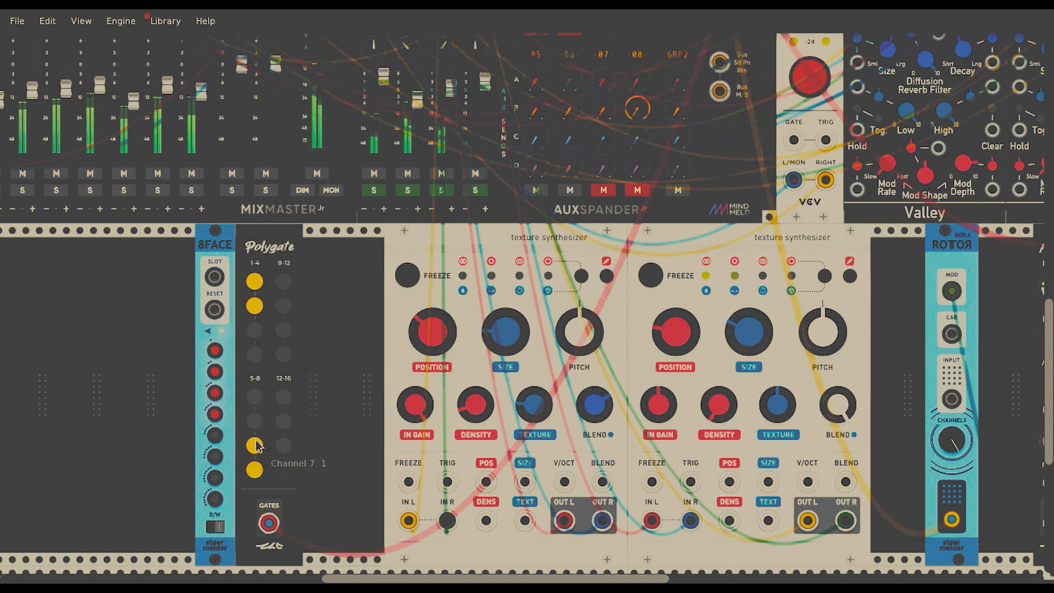
click(254, 445)
click(254, 471)
click(254, 281)
click(254, 306)
click(214, 435)
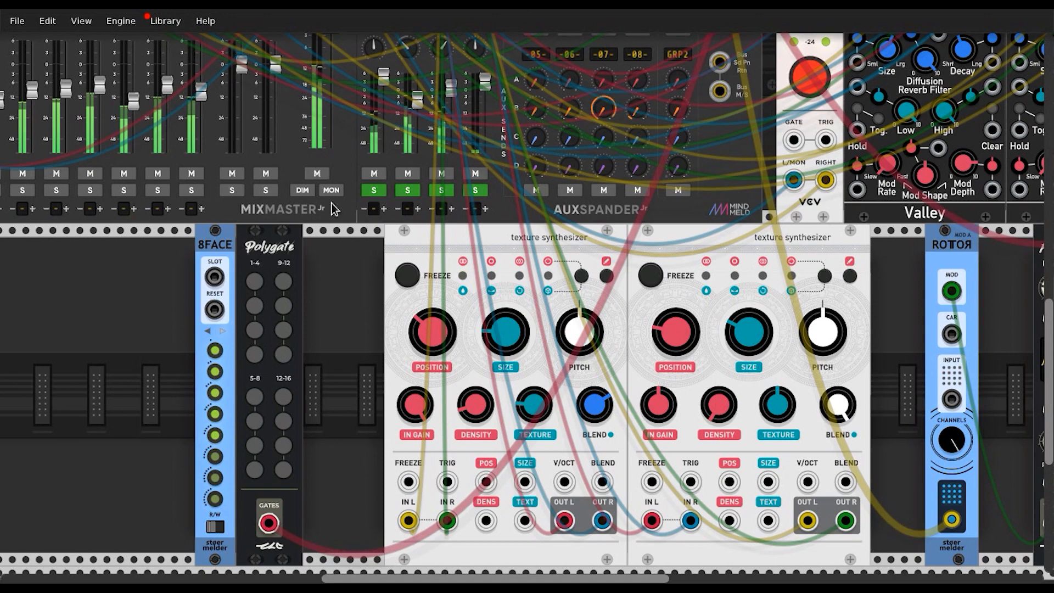
- Patch the SLOT input of 8FACE to the CLK output of the first Div module in the row above
scroll(341, 264, down, 3)
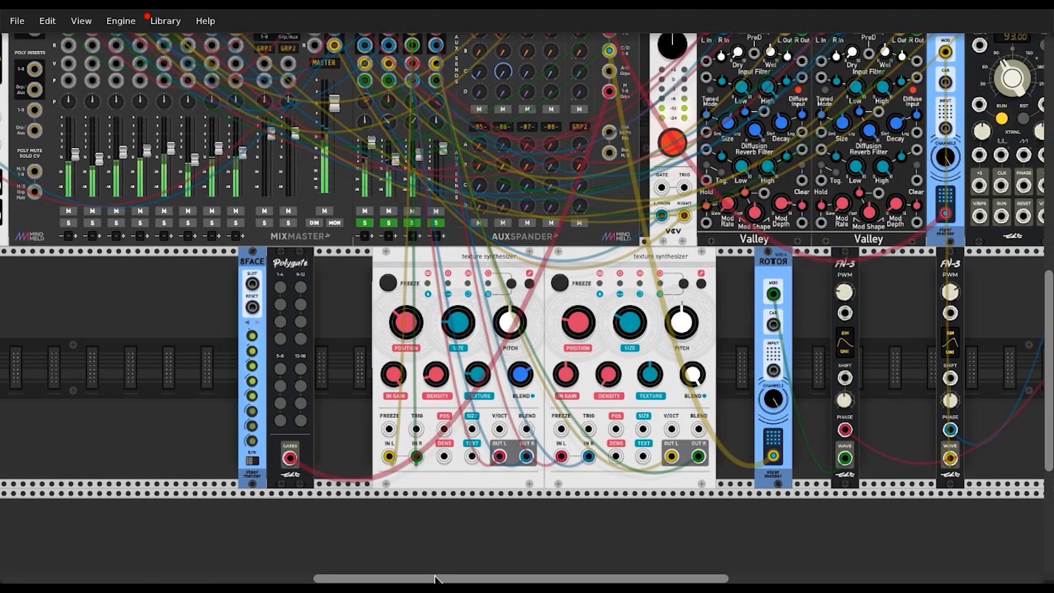
drag(435, 580, 476, 579)
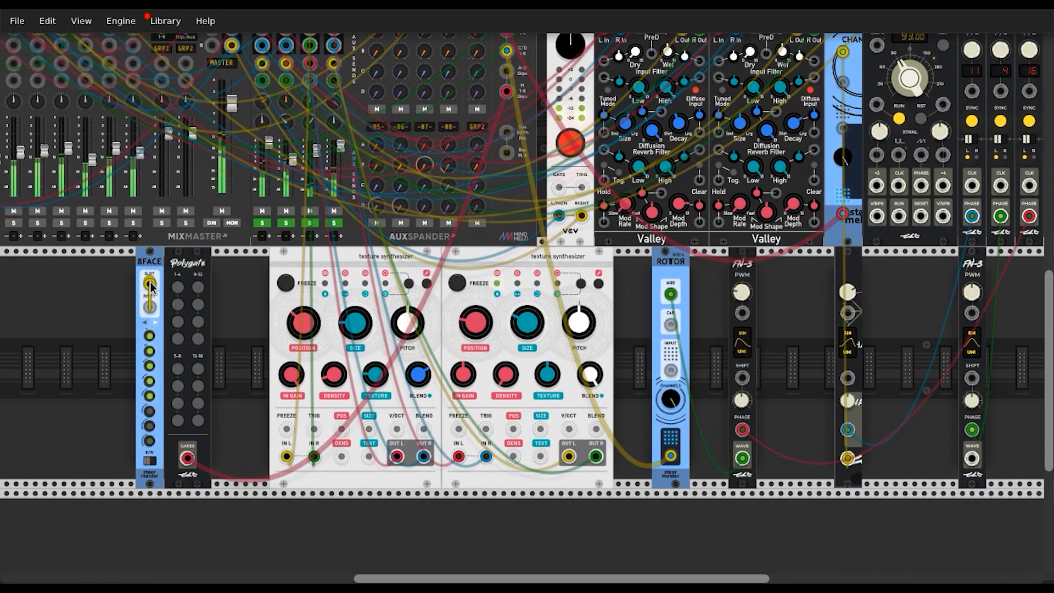
drag(150, 284, 868, 185)
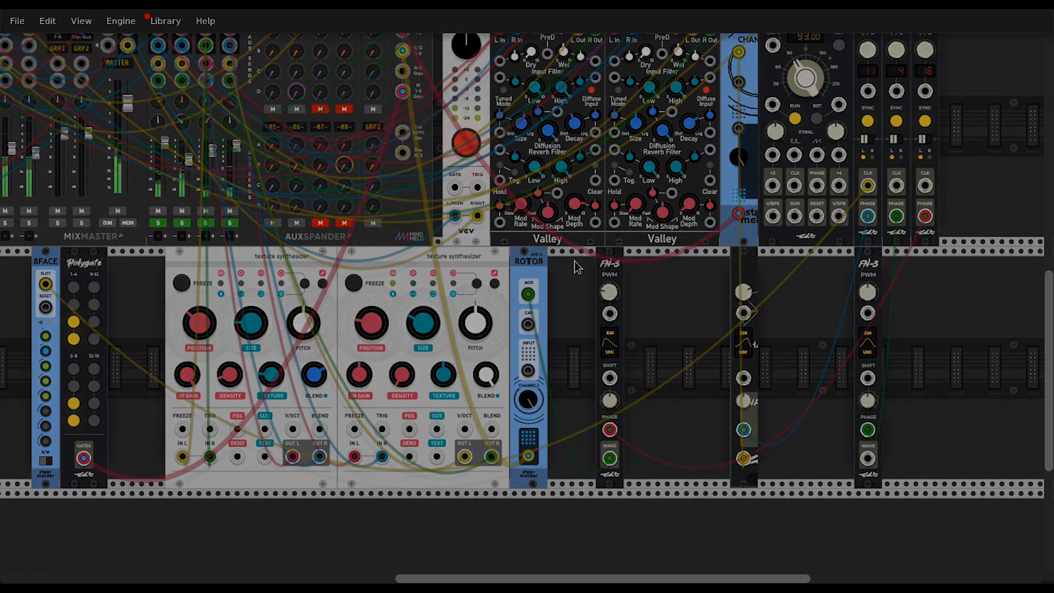
scroll(577, 265, down, 2)
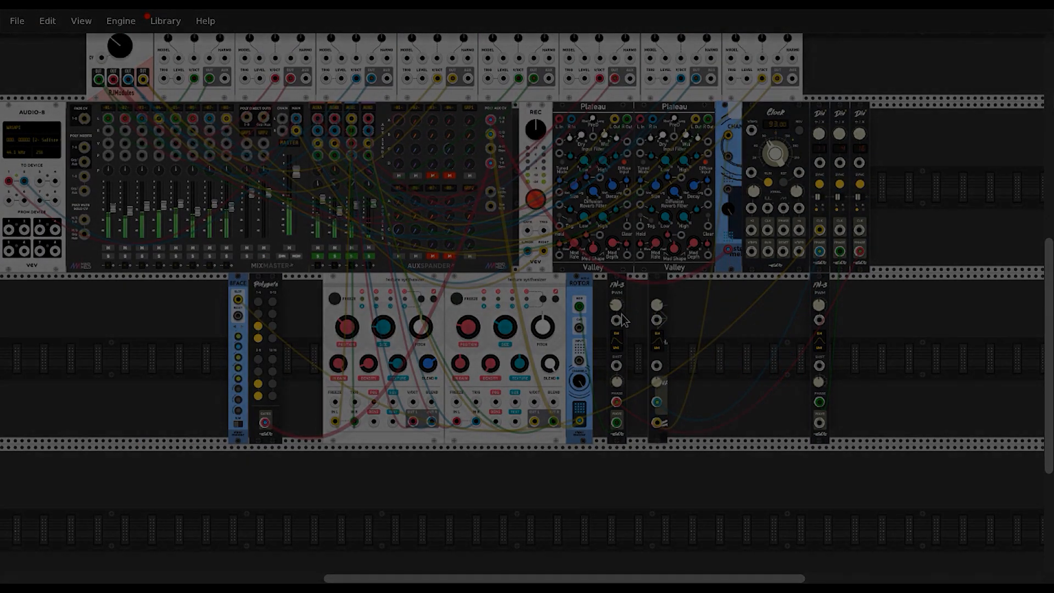
scroll(759, 365, up, 2)
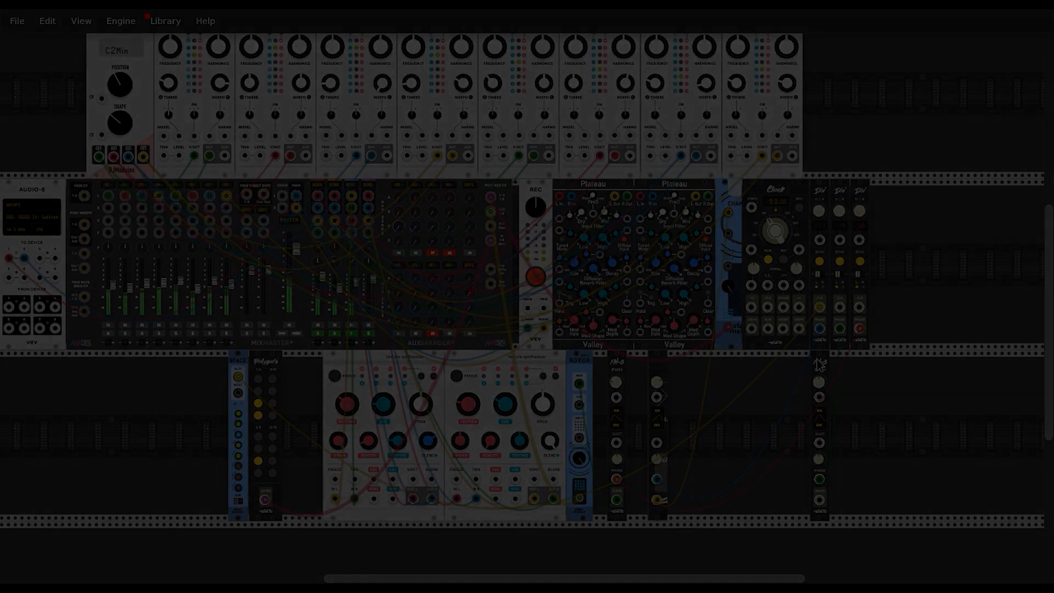
drag(816, 359, 650, 356)
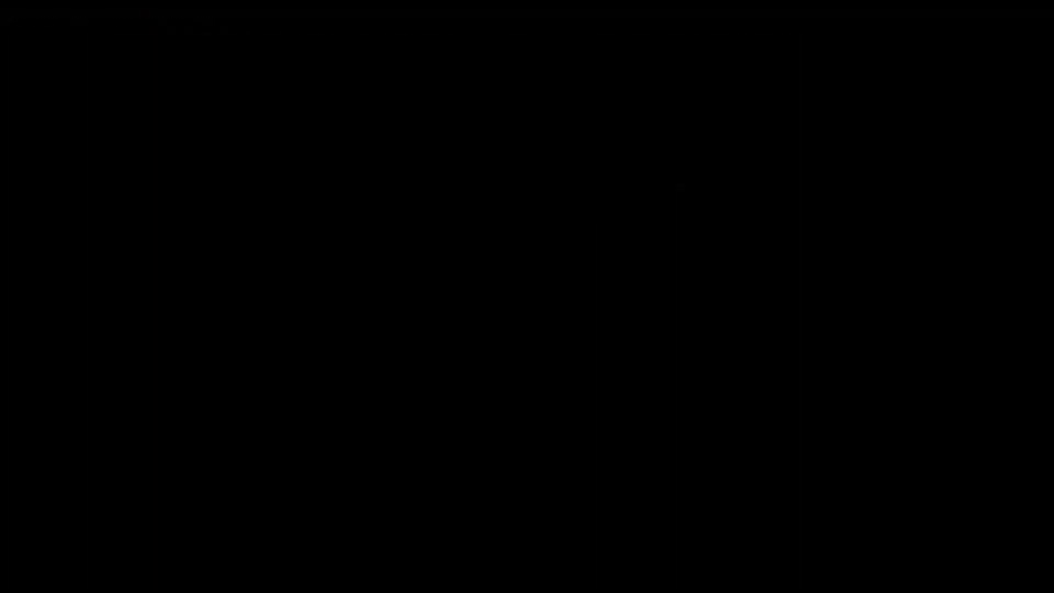